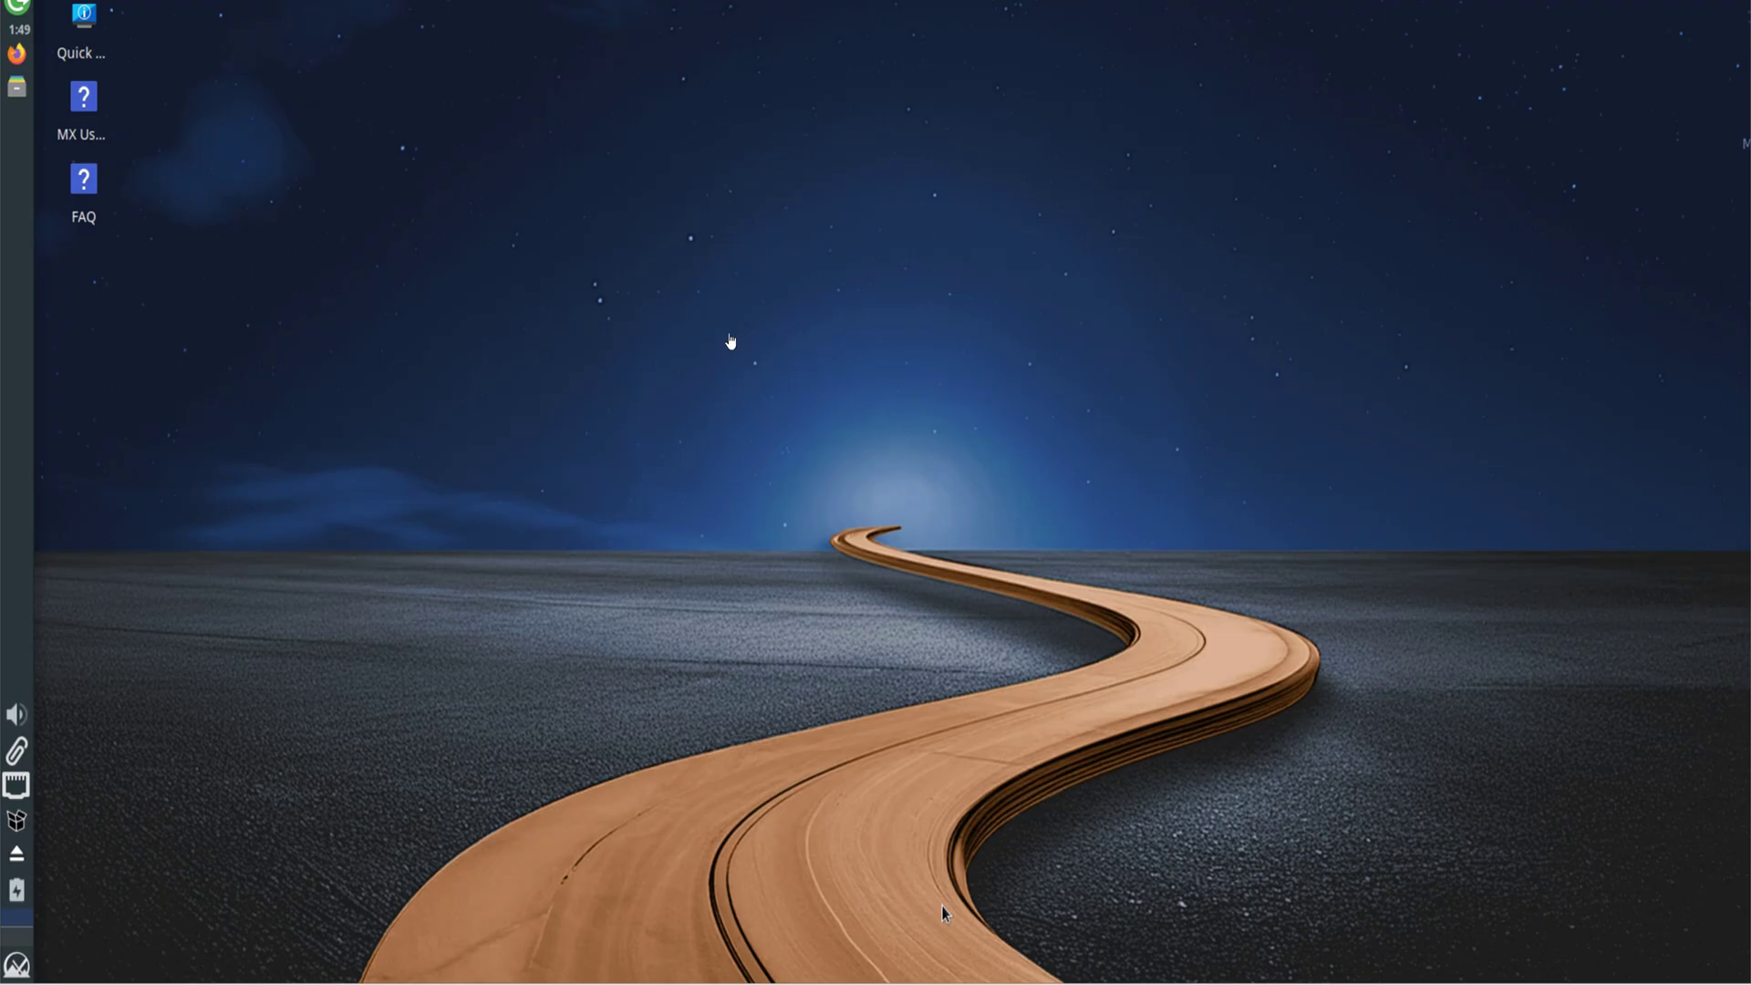
# Step: Search the Whisker menu for 'a', launch About MX Linux, and open About Xfce's system details
pyautogui.rightClick(584, 280)
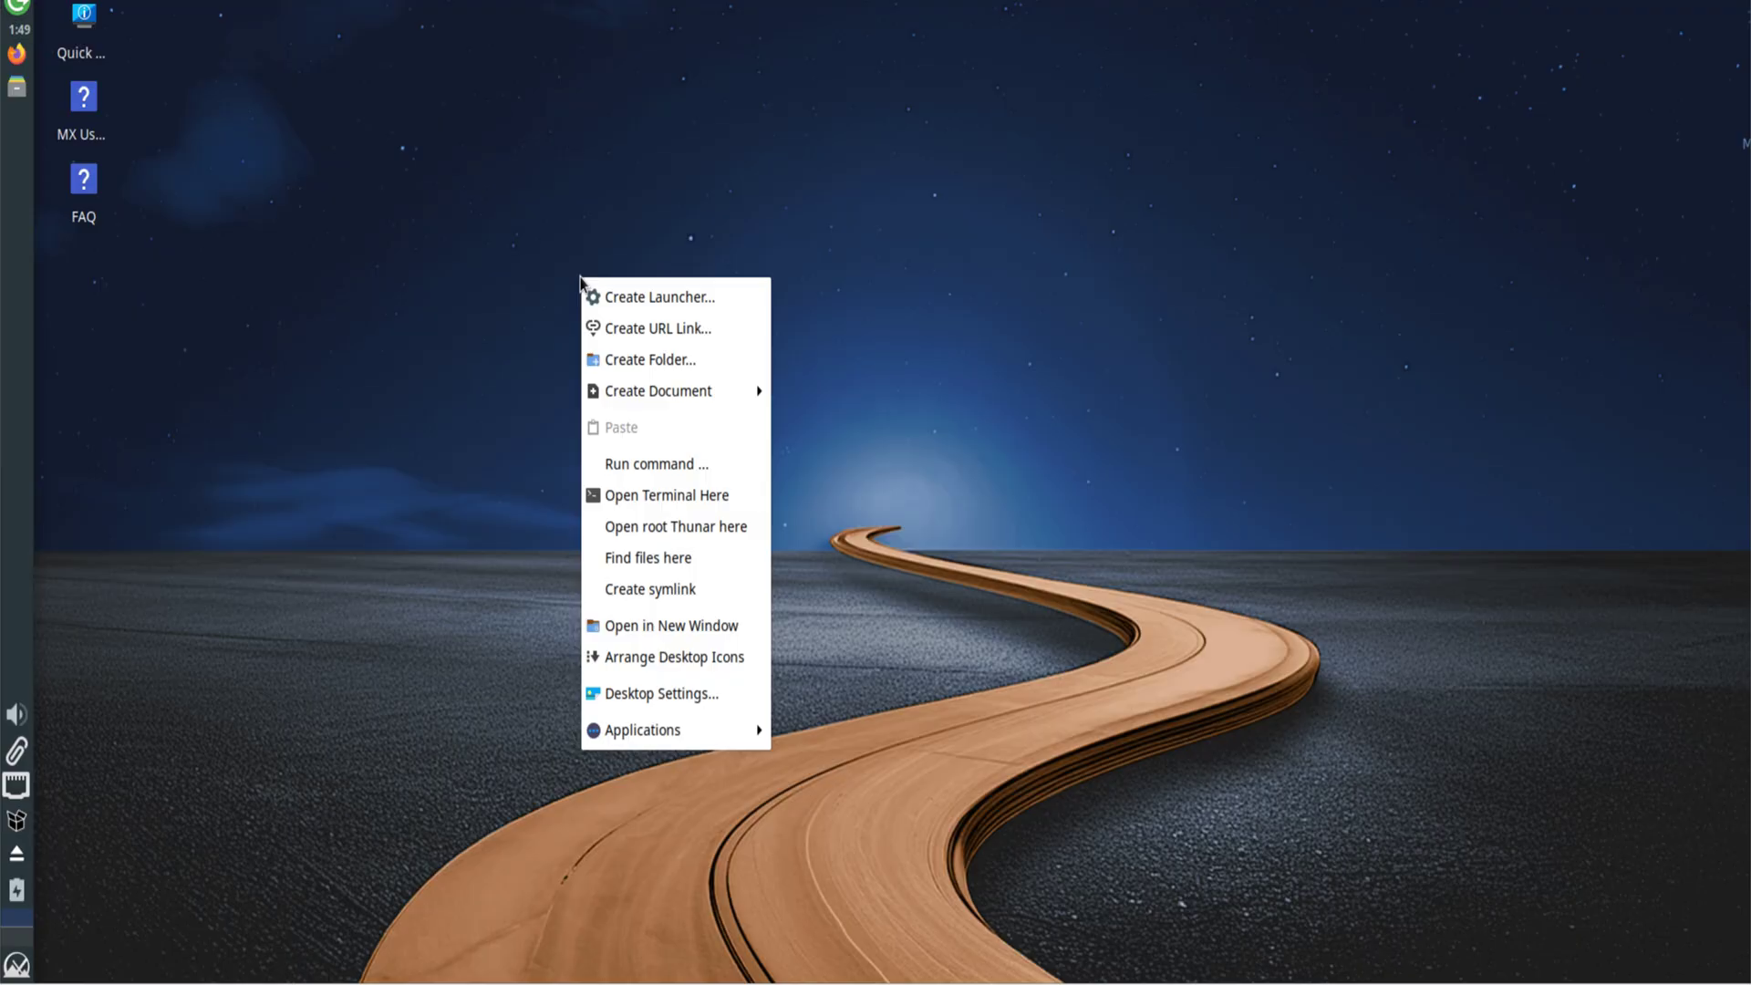
pyautogui.click(16, 964)
pyautogui.click(17, 964)
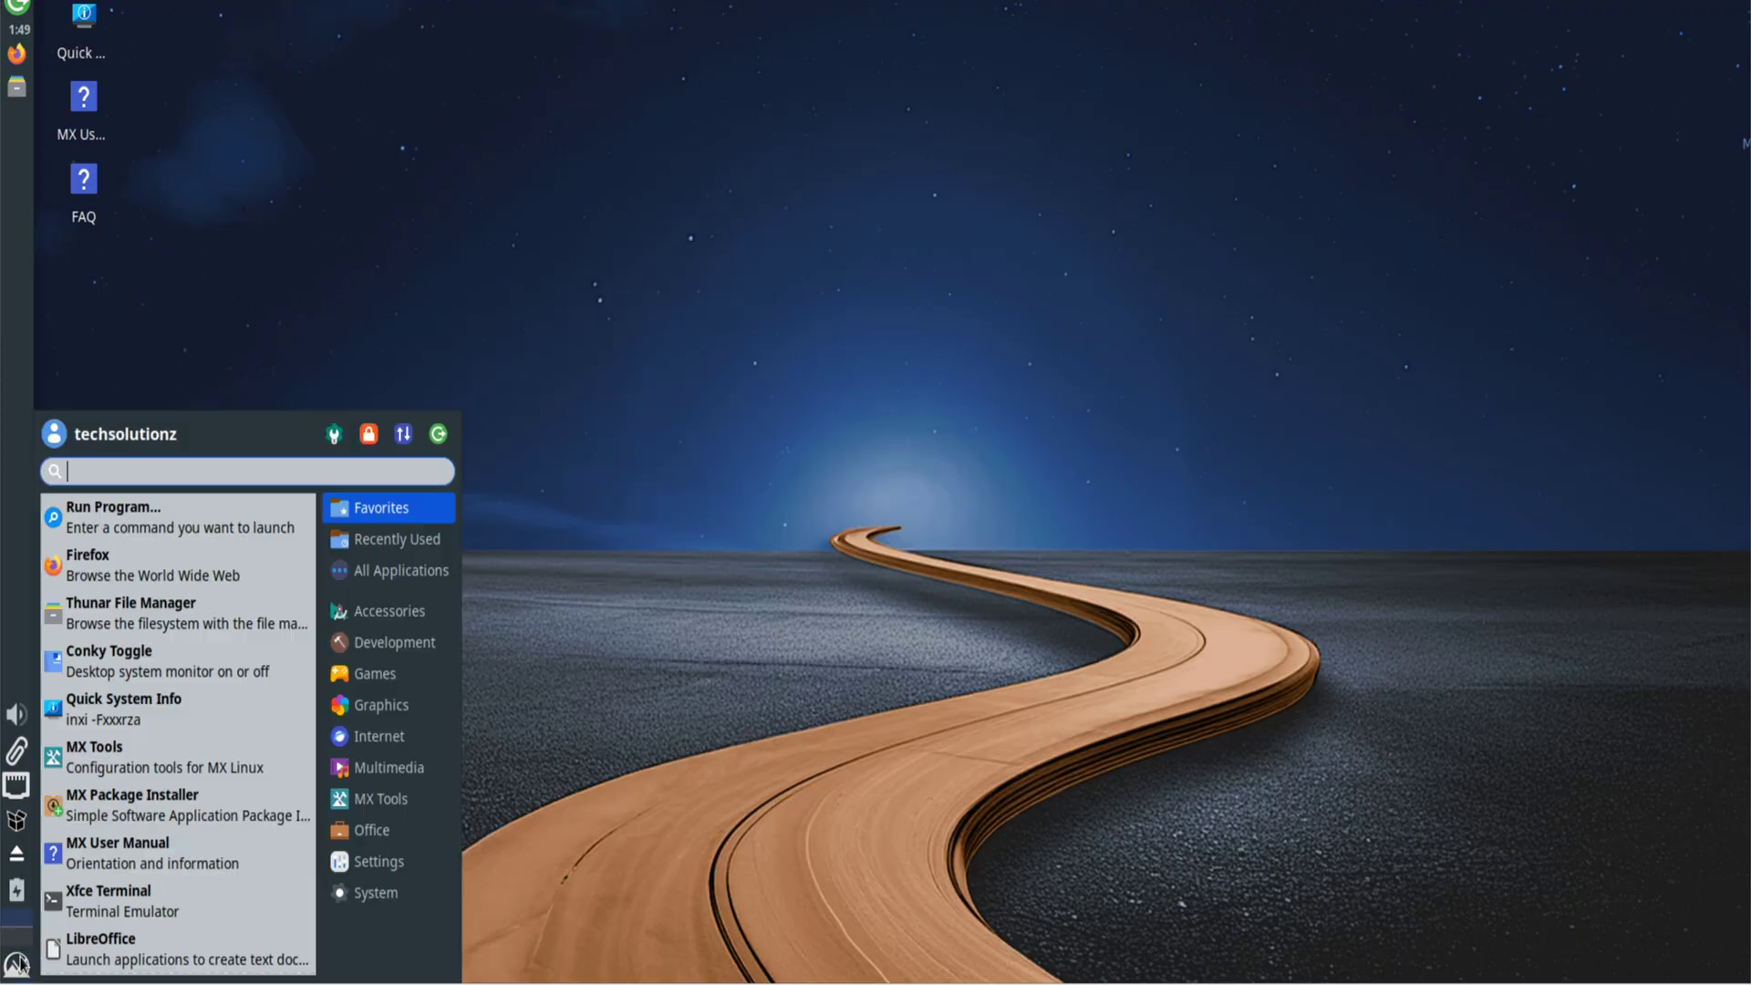
pyautogui.write('a')
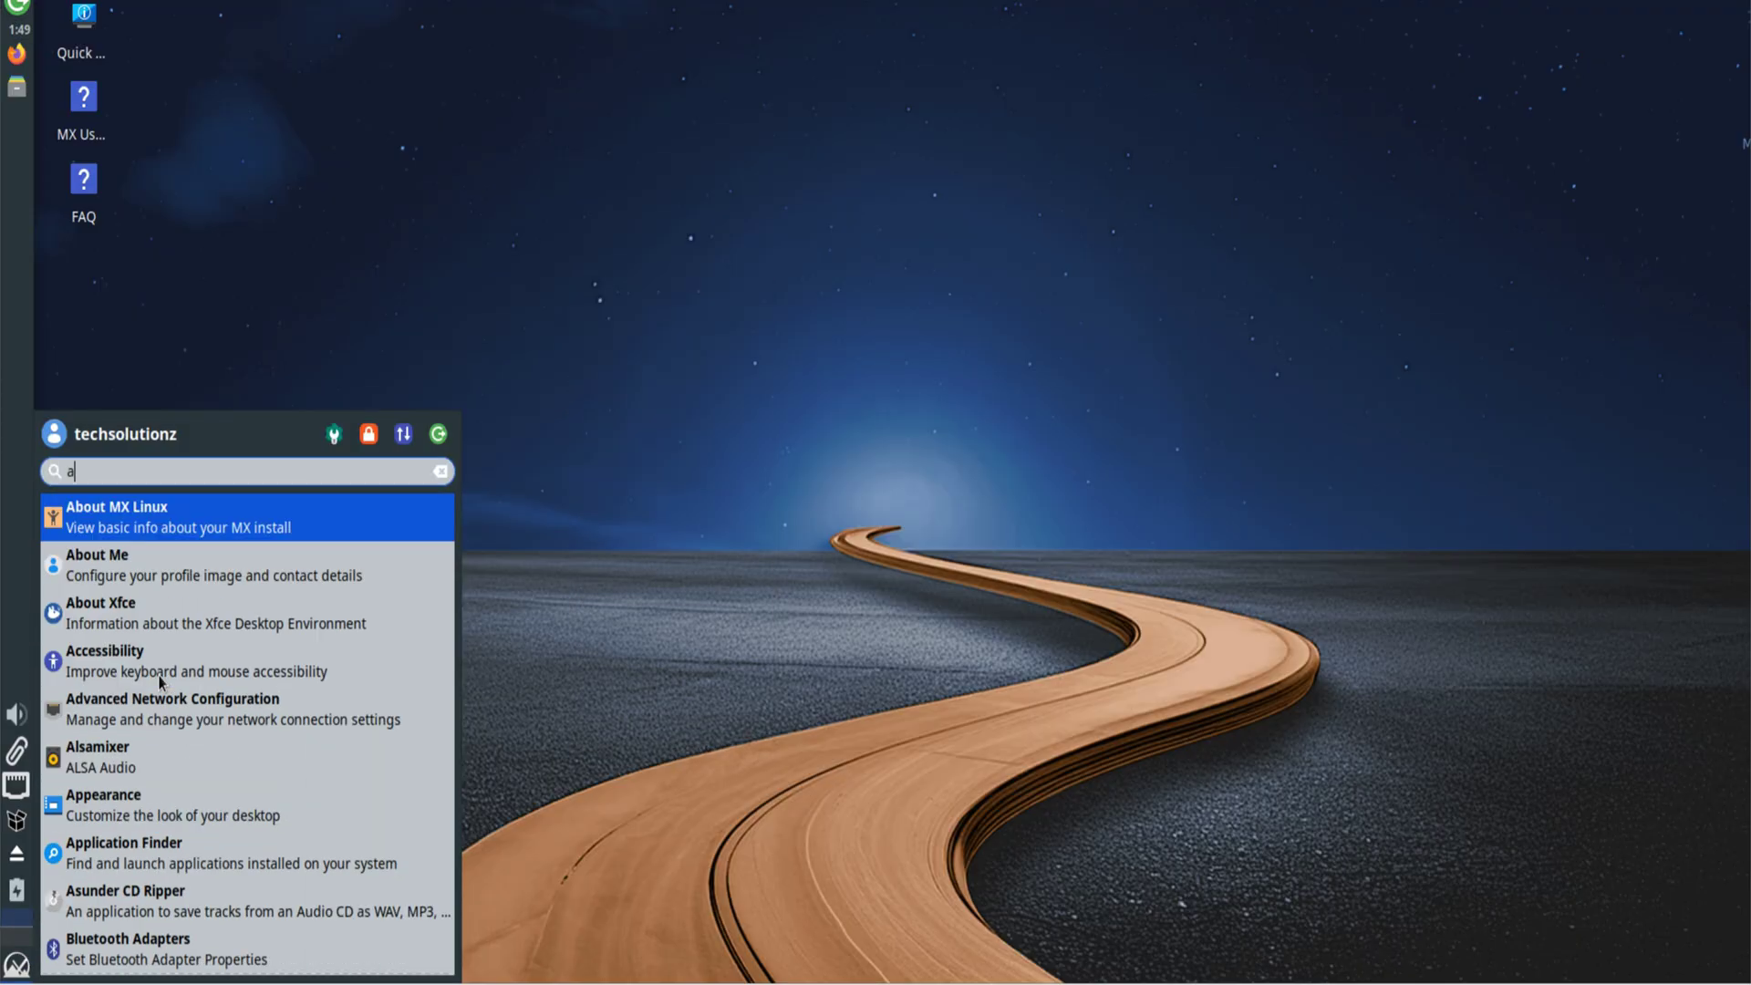
pyautogui.click(164, 533)
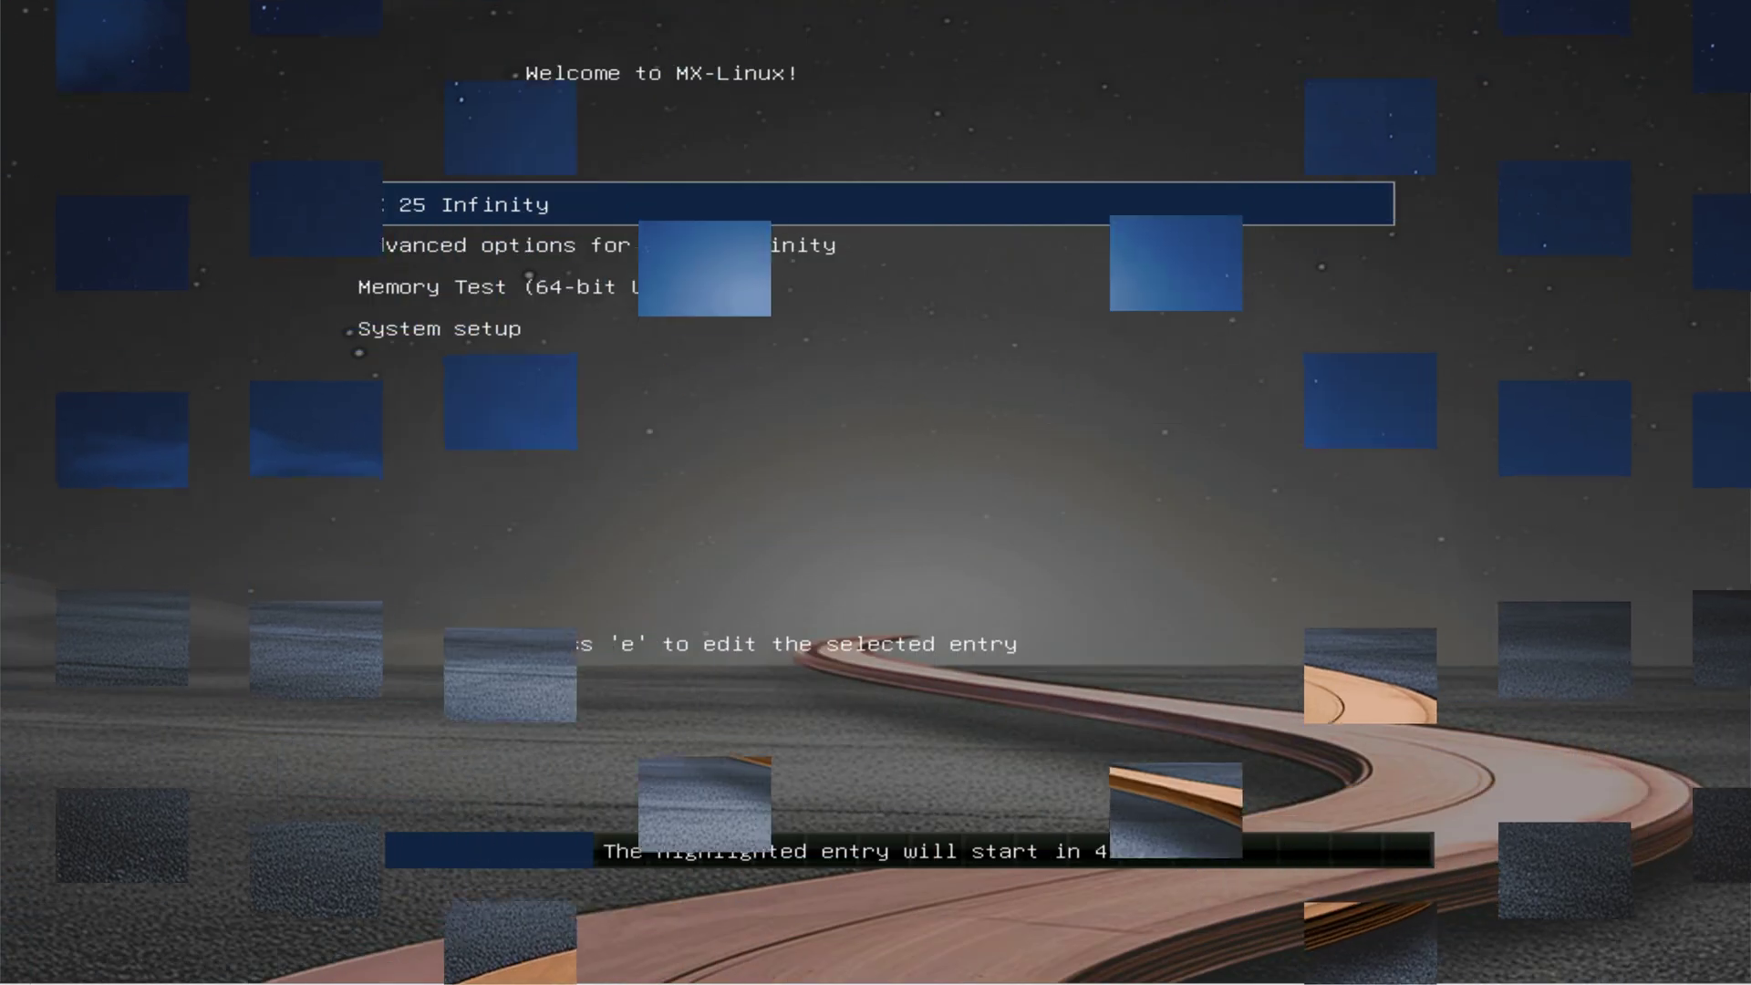
pyautogui.press('Return')
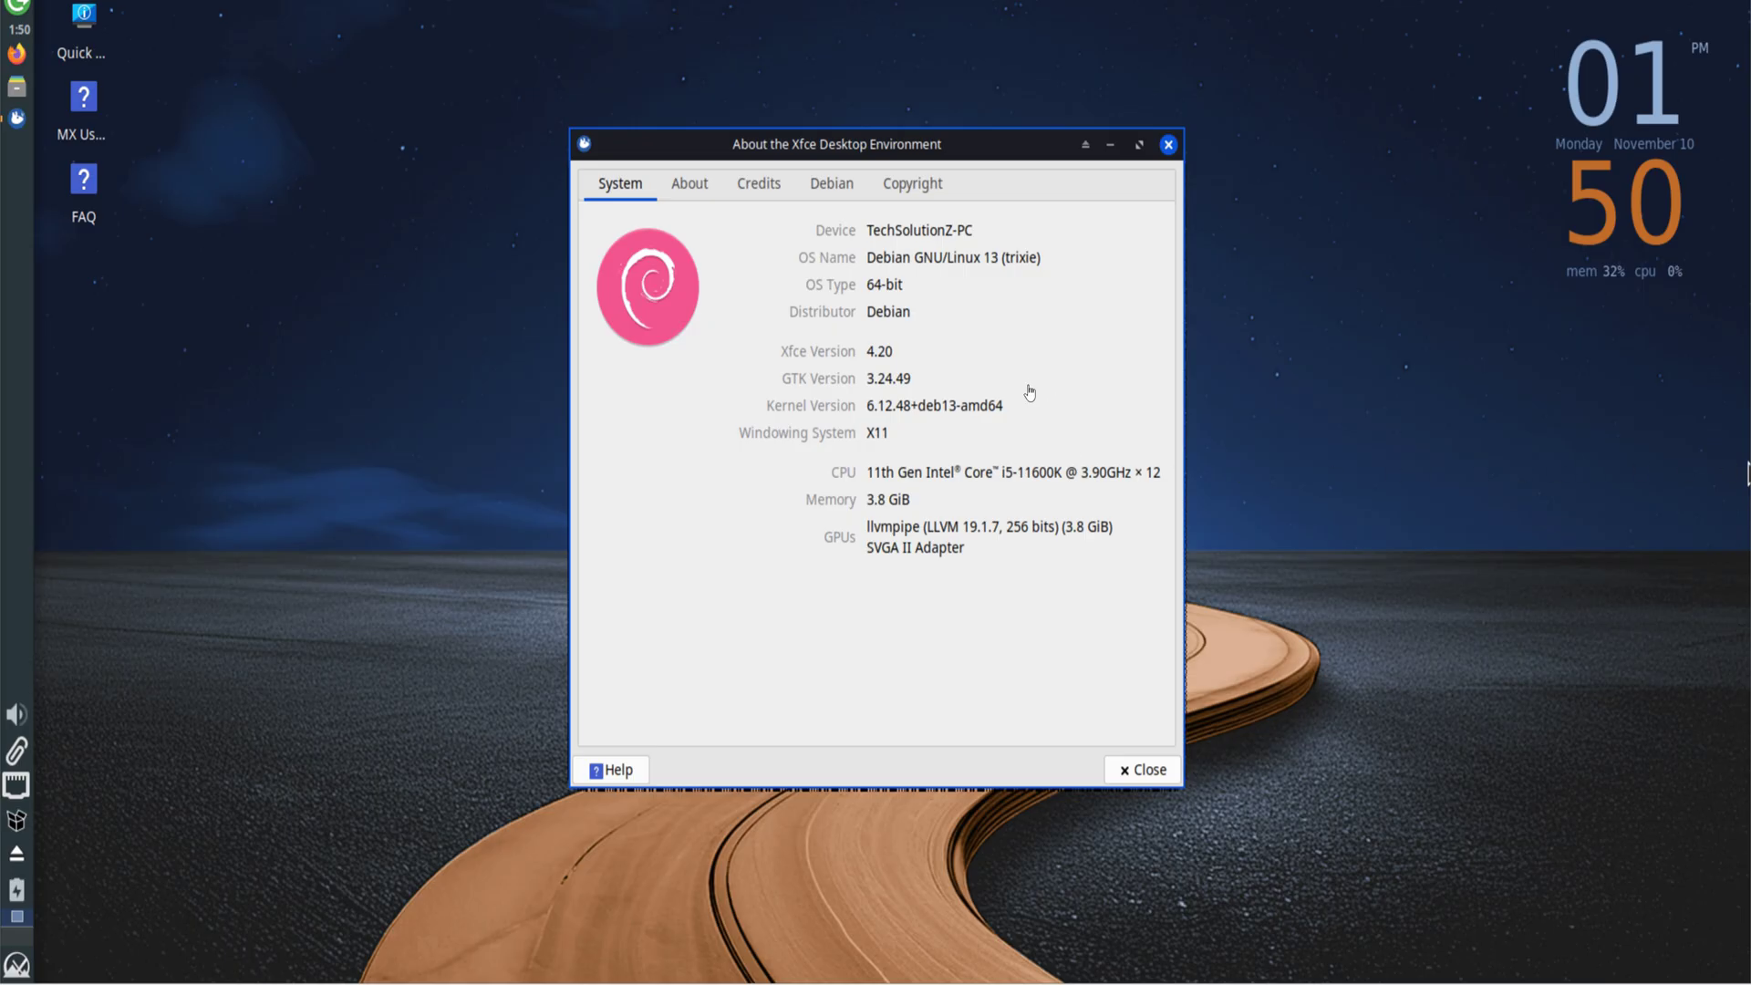
# Step: Close About Xfce and scroll through the MX 25 'Infinity' release post in Firefox
pyautogui.click(1146, 768)
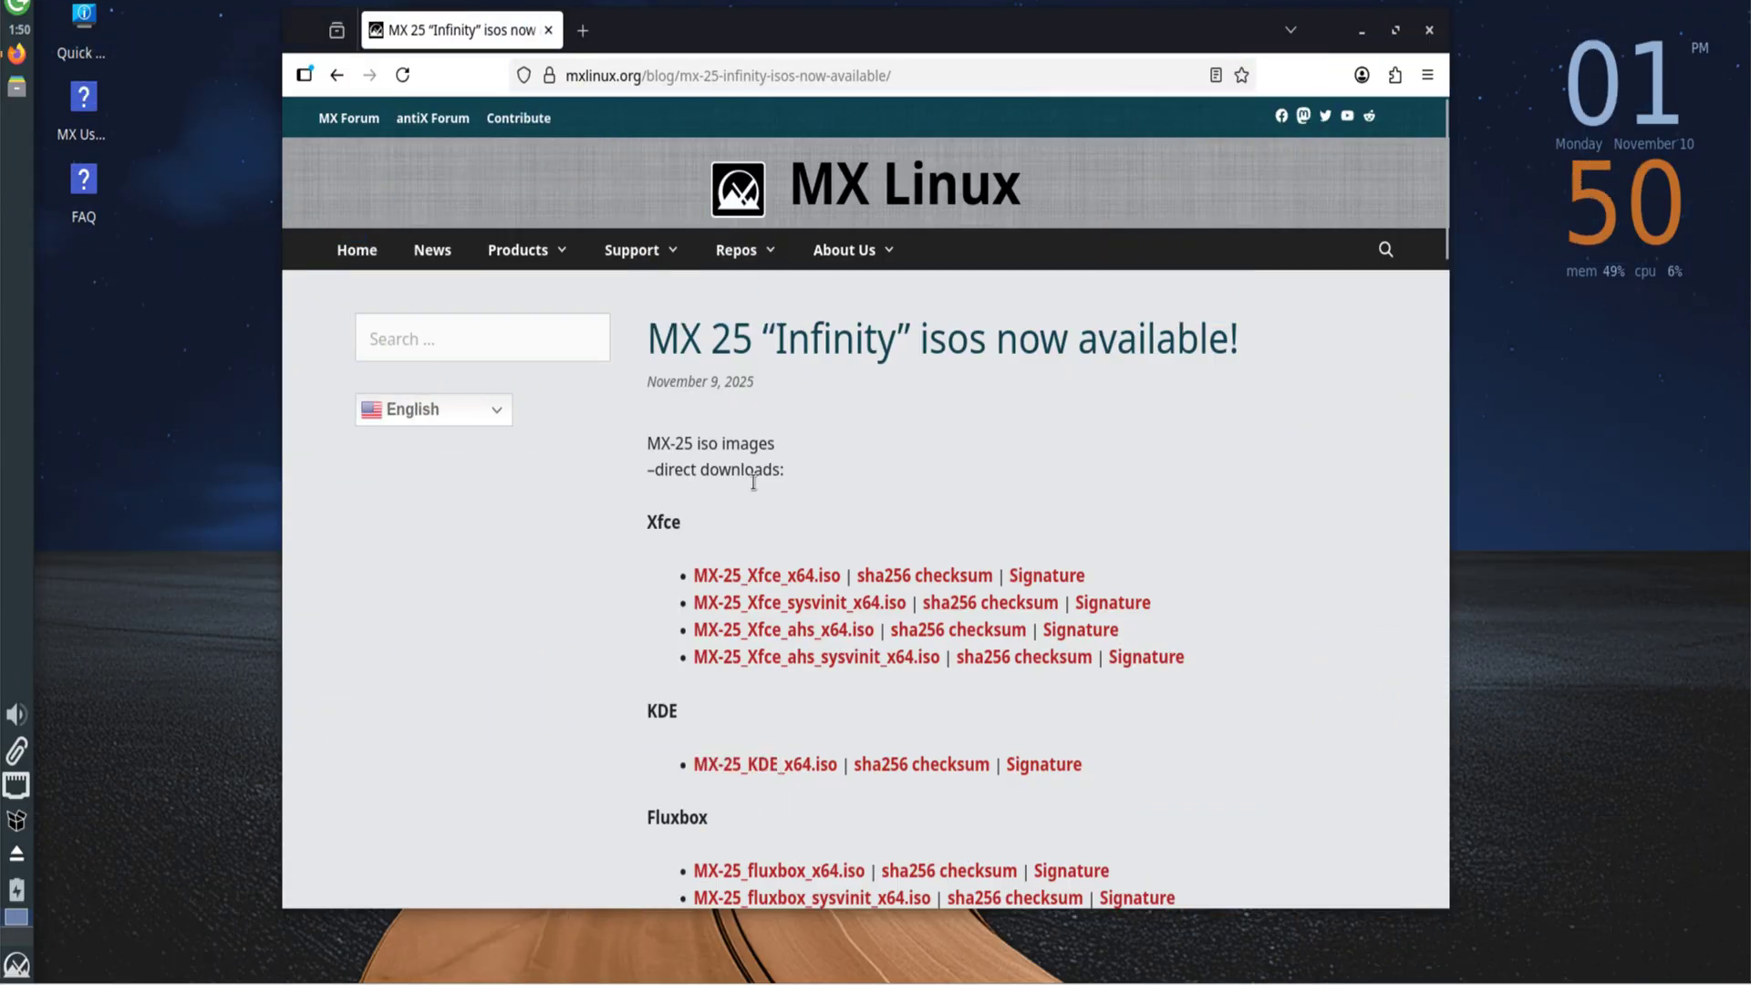
pyautogui.scroll(-3, 752, 471)
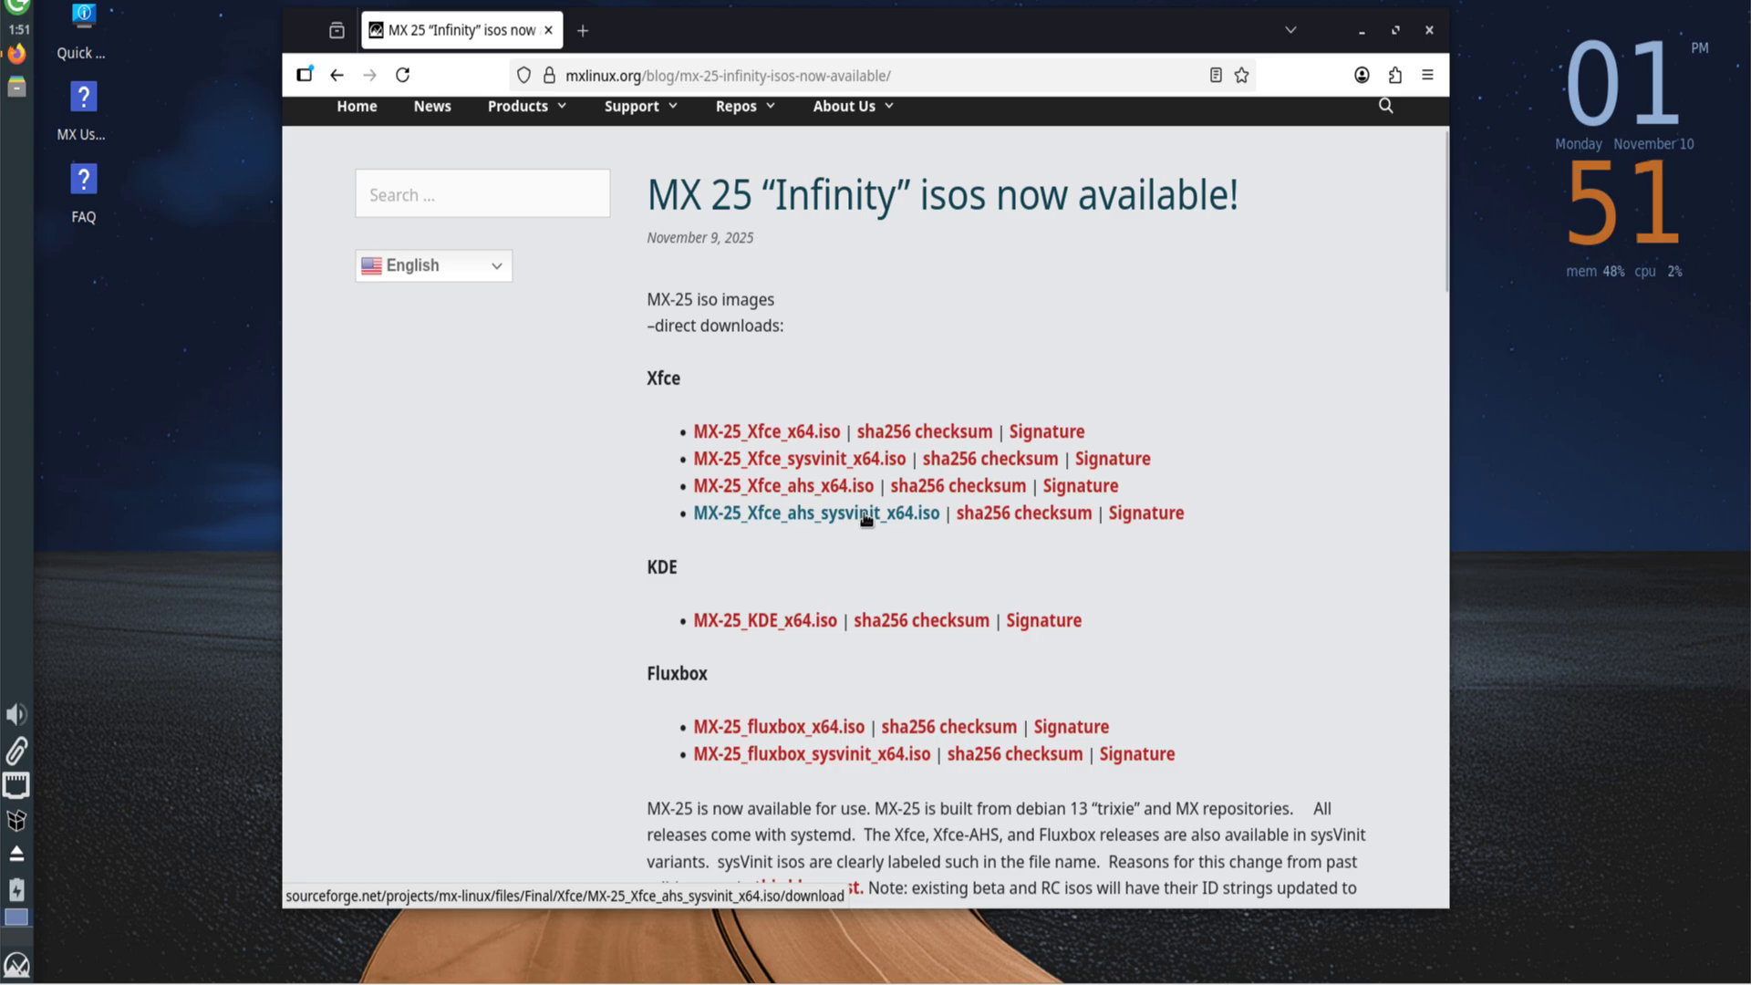
pyautogui.scroll(-6, 866, 522)
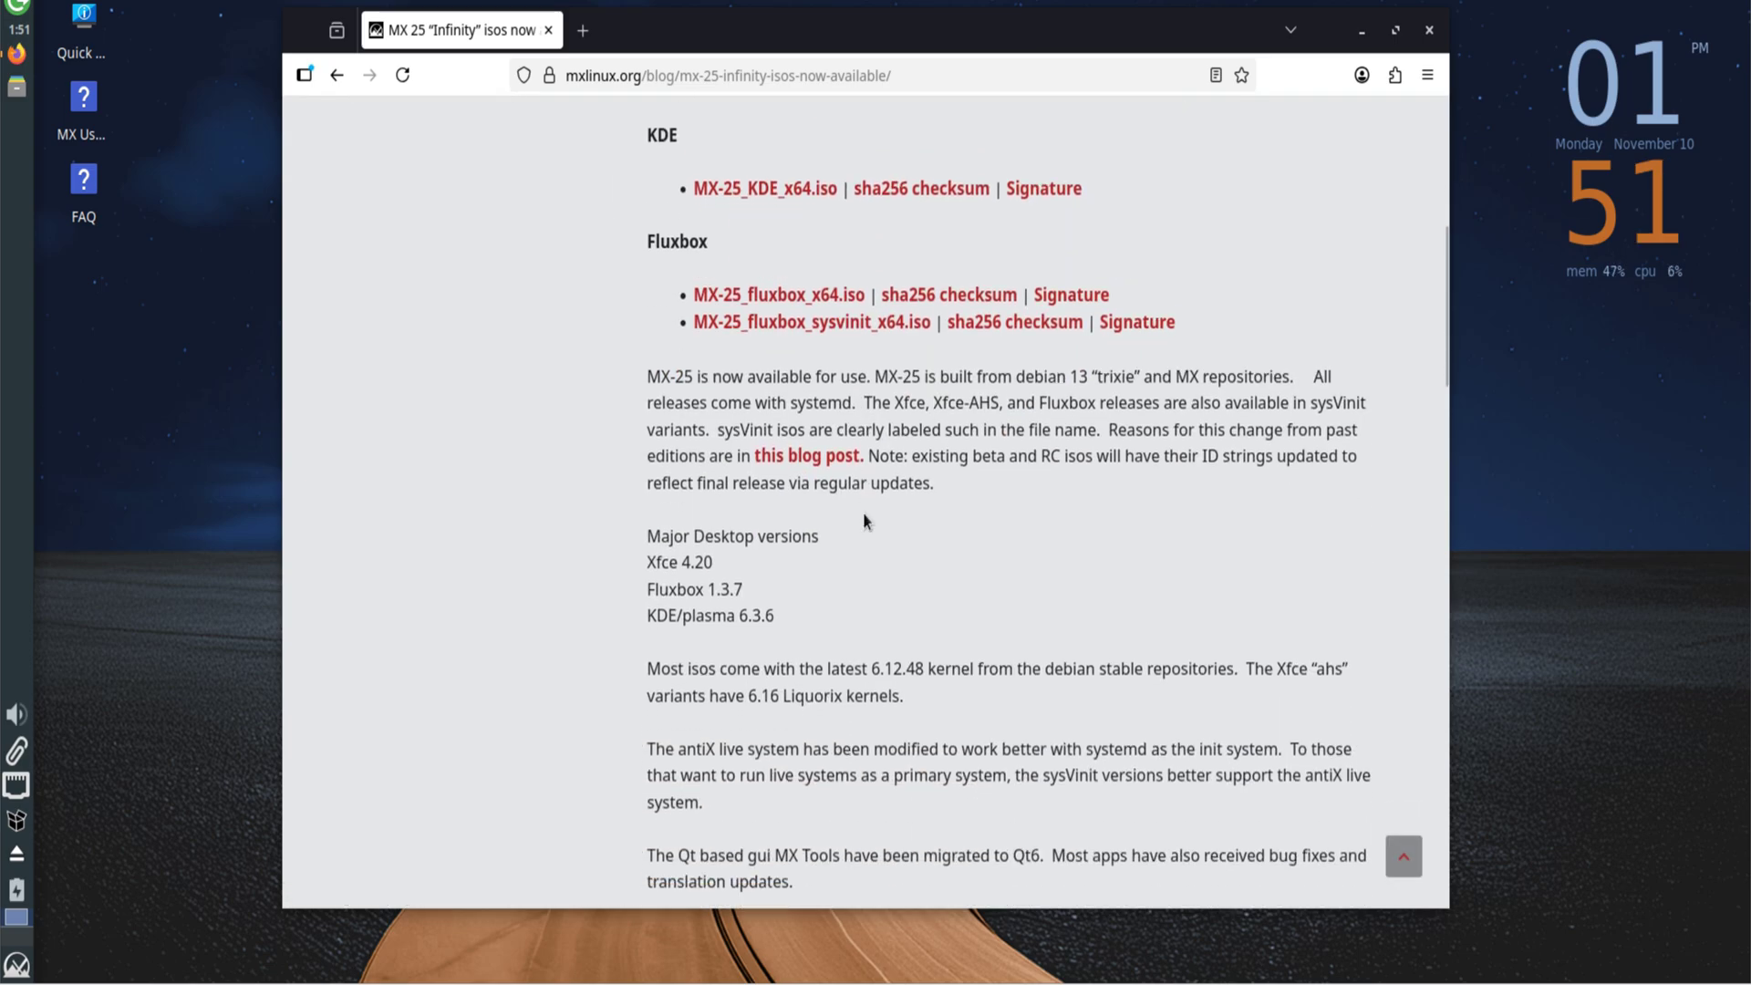
pyautogui.scroll(-5, 865, 521)
pyautogui.scroll(4, 866, 514)
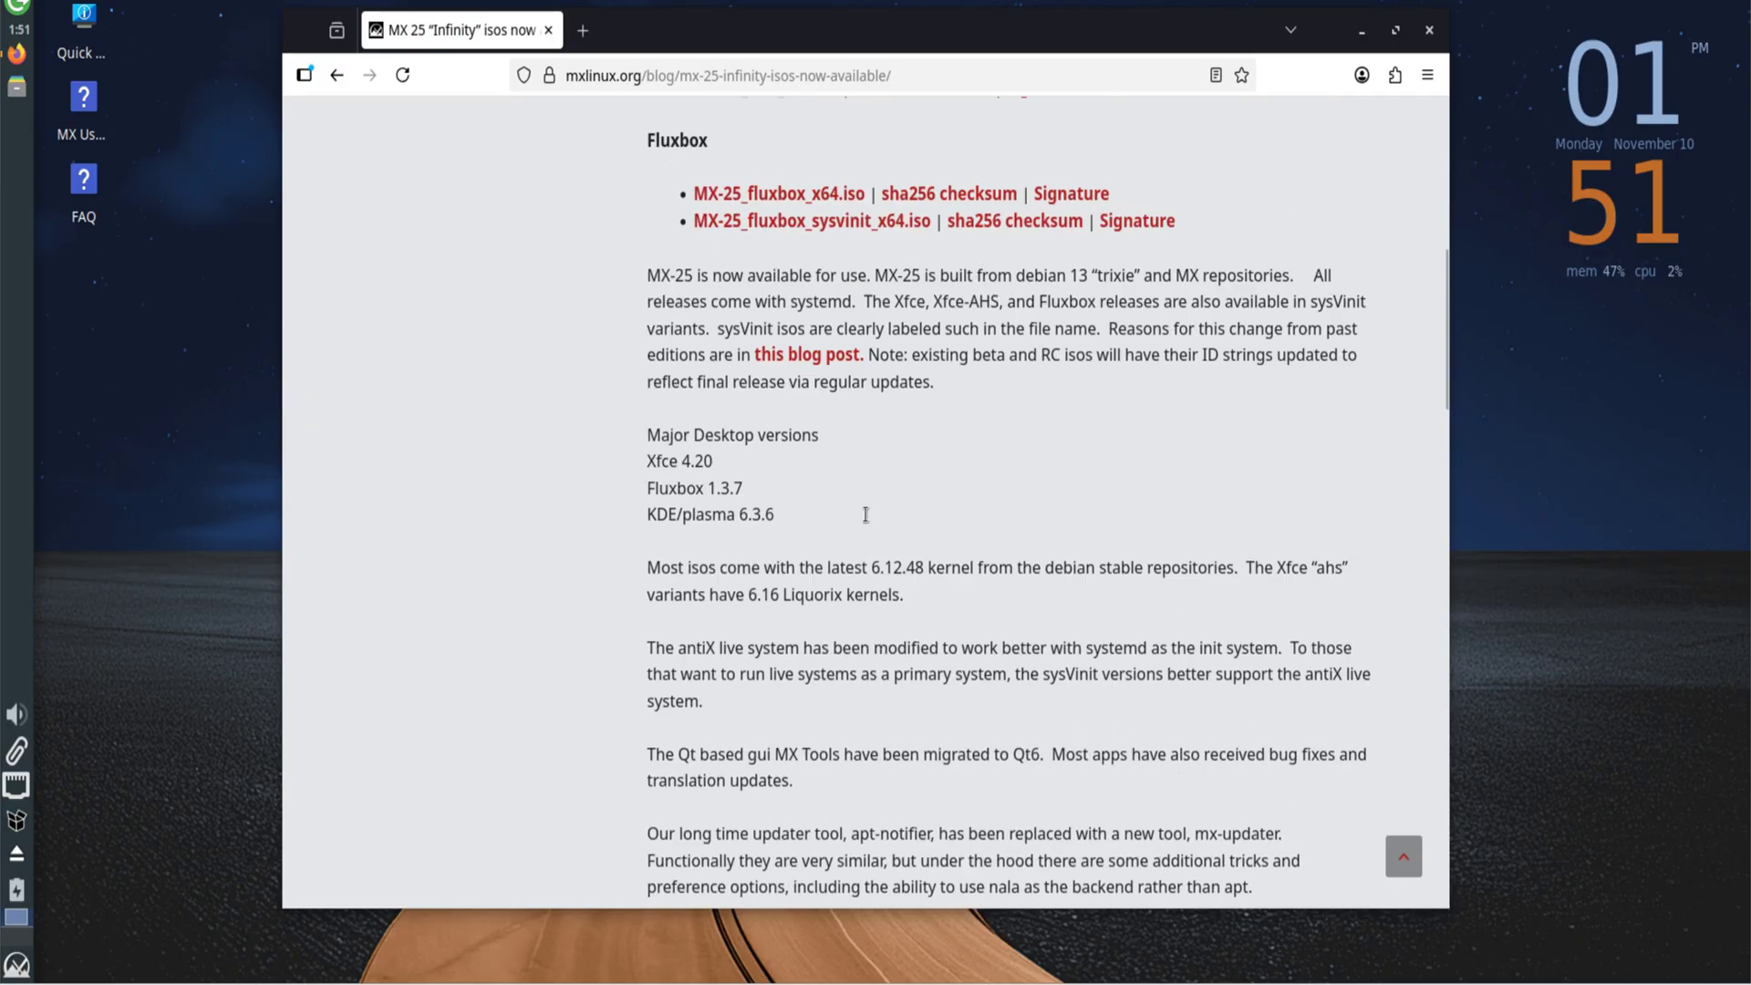
pyautogui.scroll(6, 867, 510)
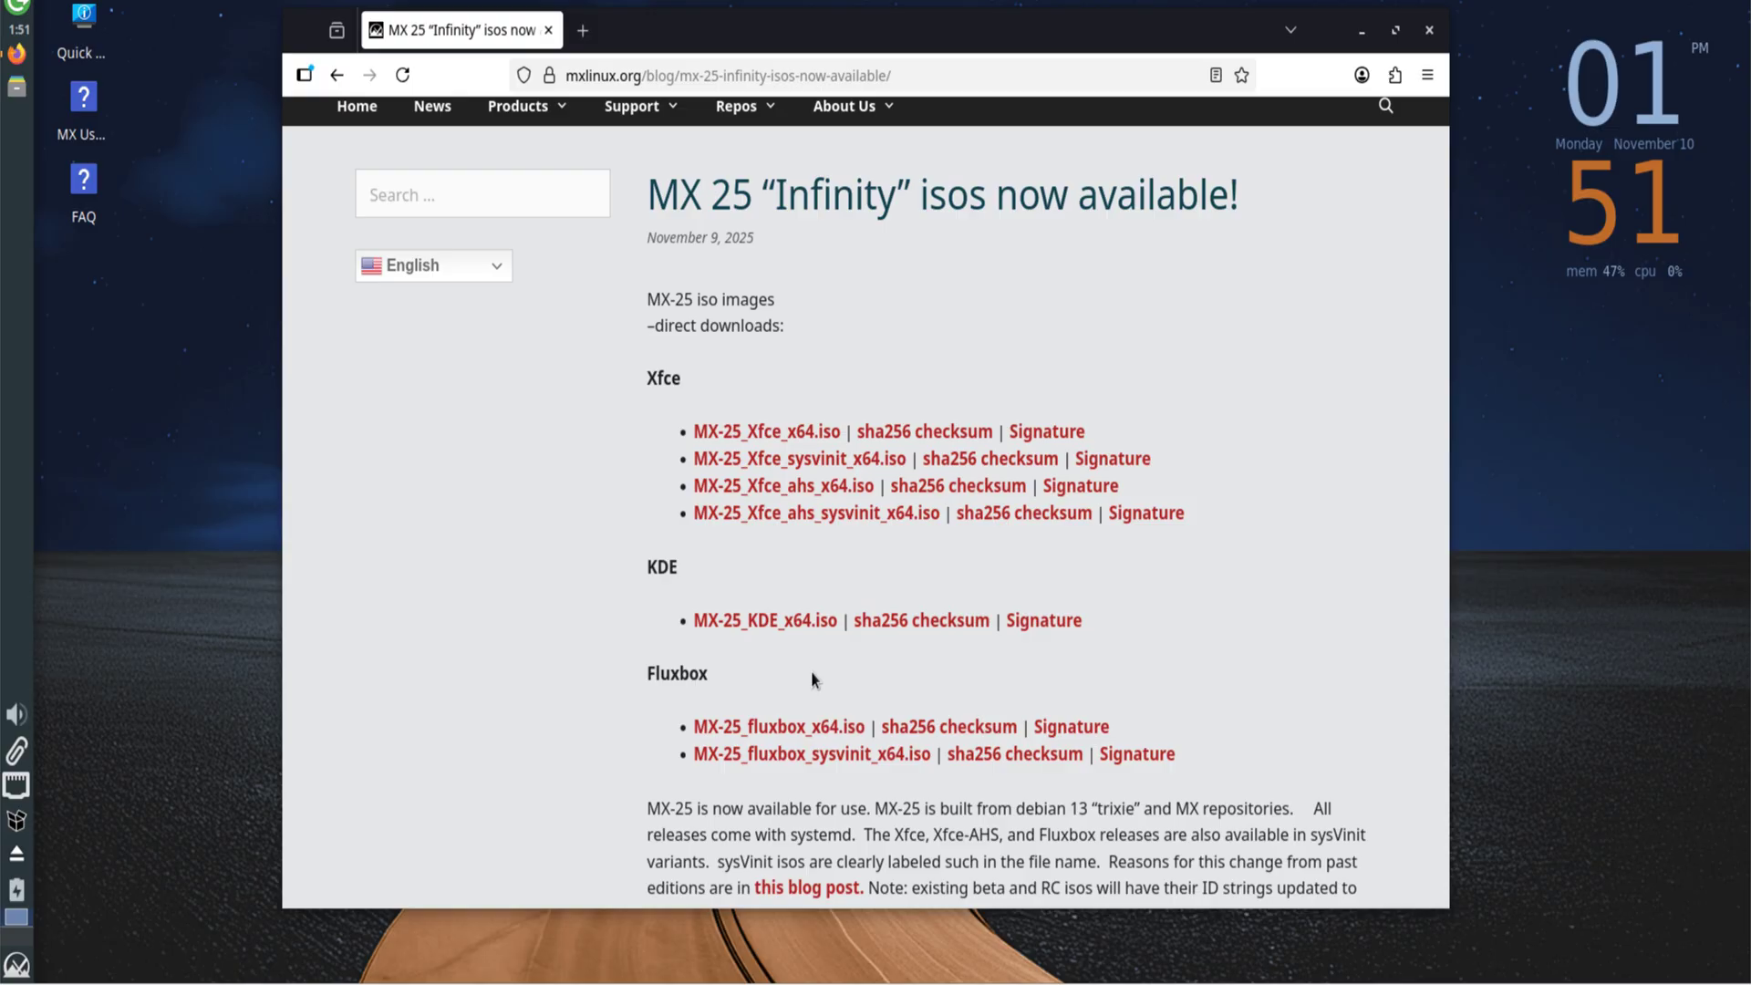
pyautogui.scroll(-5, 894, 643)
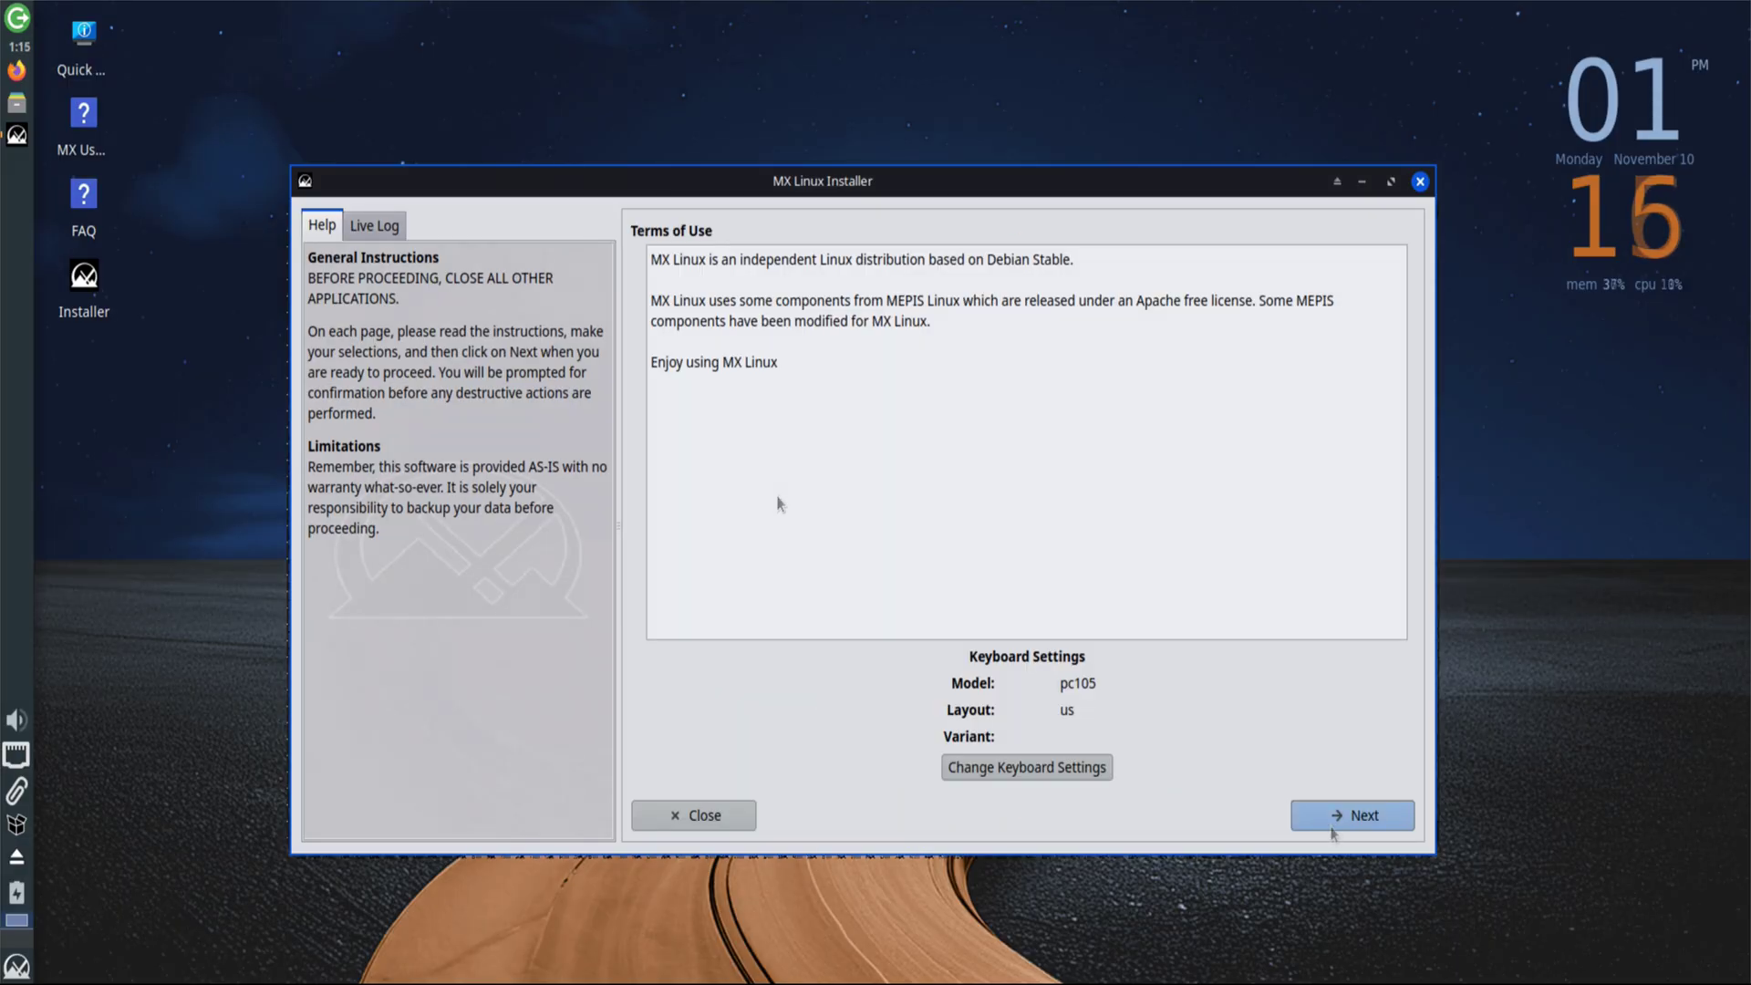
# Step: Accept the Terms of Use, choose a custom disk layout, and enable zram swap
pyautogui.click(1338, 826)
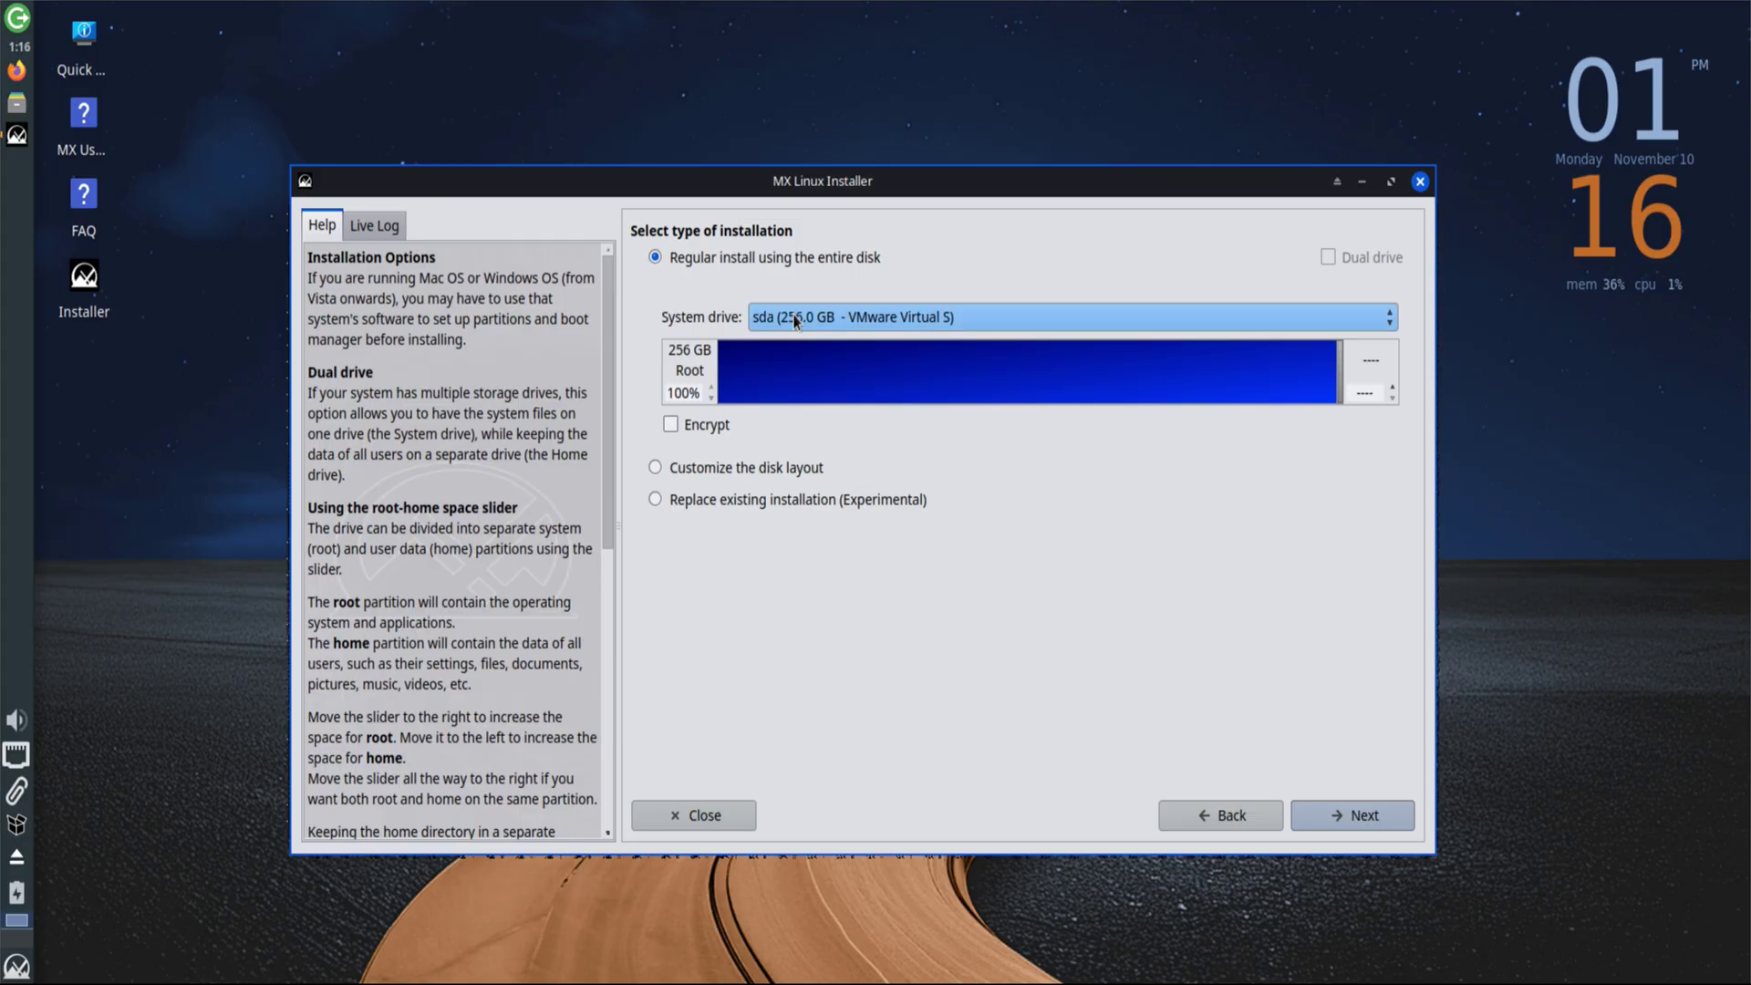
pyautogui.click(764, 483)
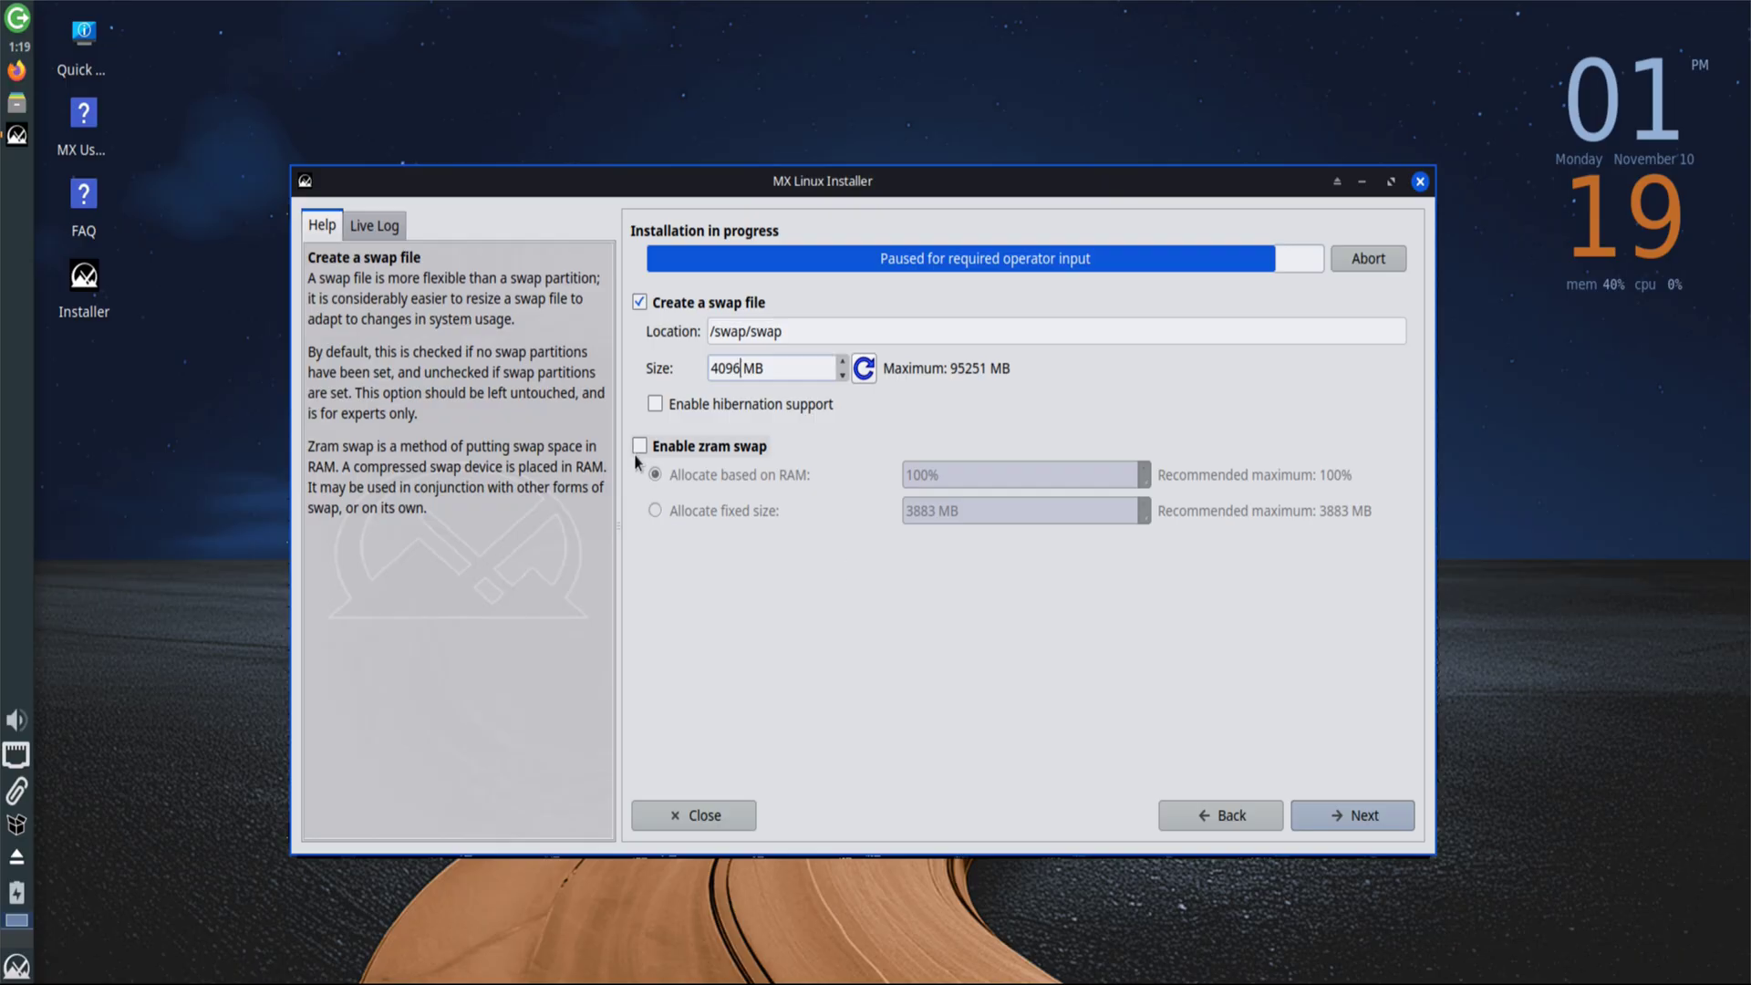
pyautogui.click(640, 446)
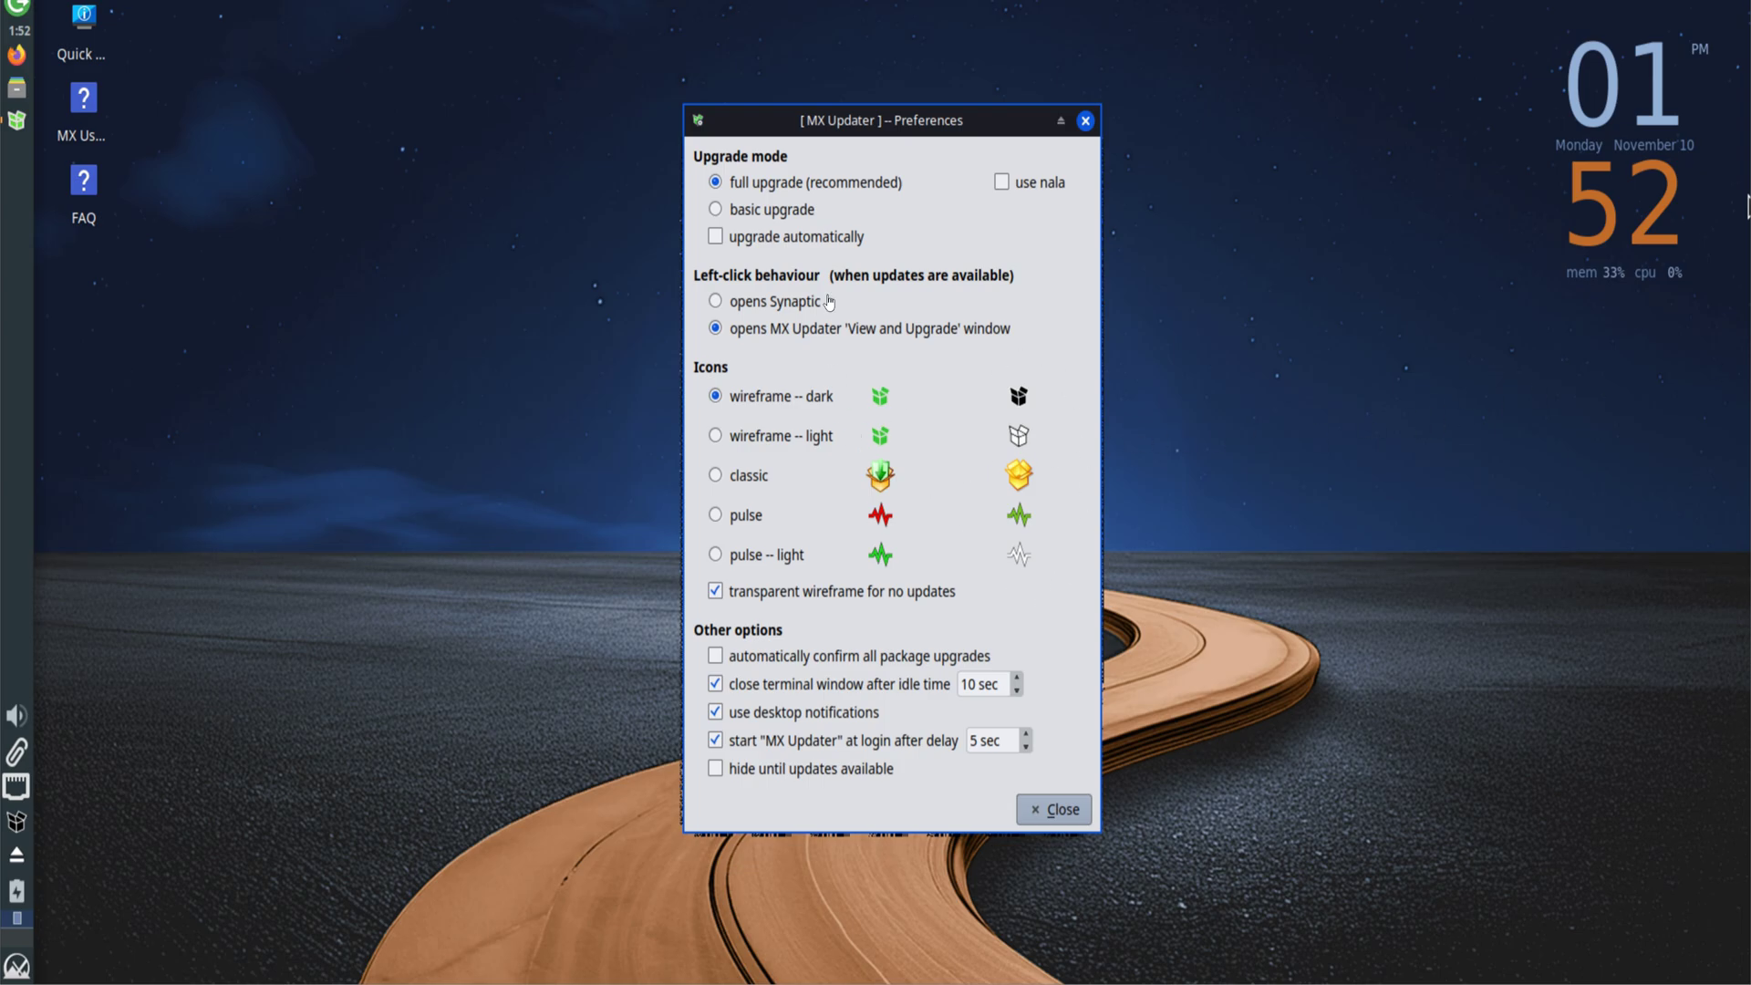
# Step: Turn on nala and automatic upgrades, authenticating with the account password
pyautogui.click(1010, 192)
pyautogui.click(715, 211)
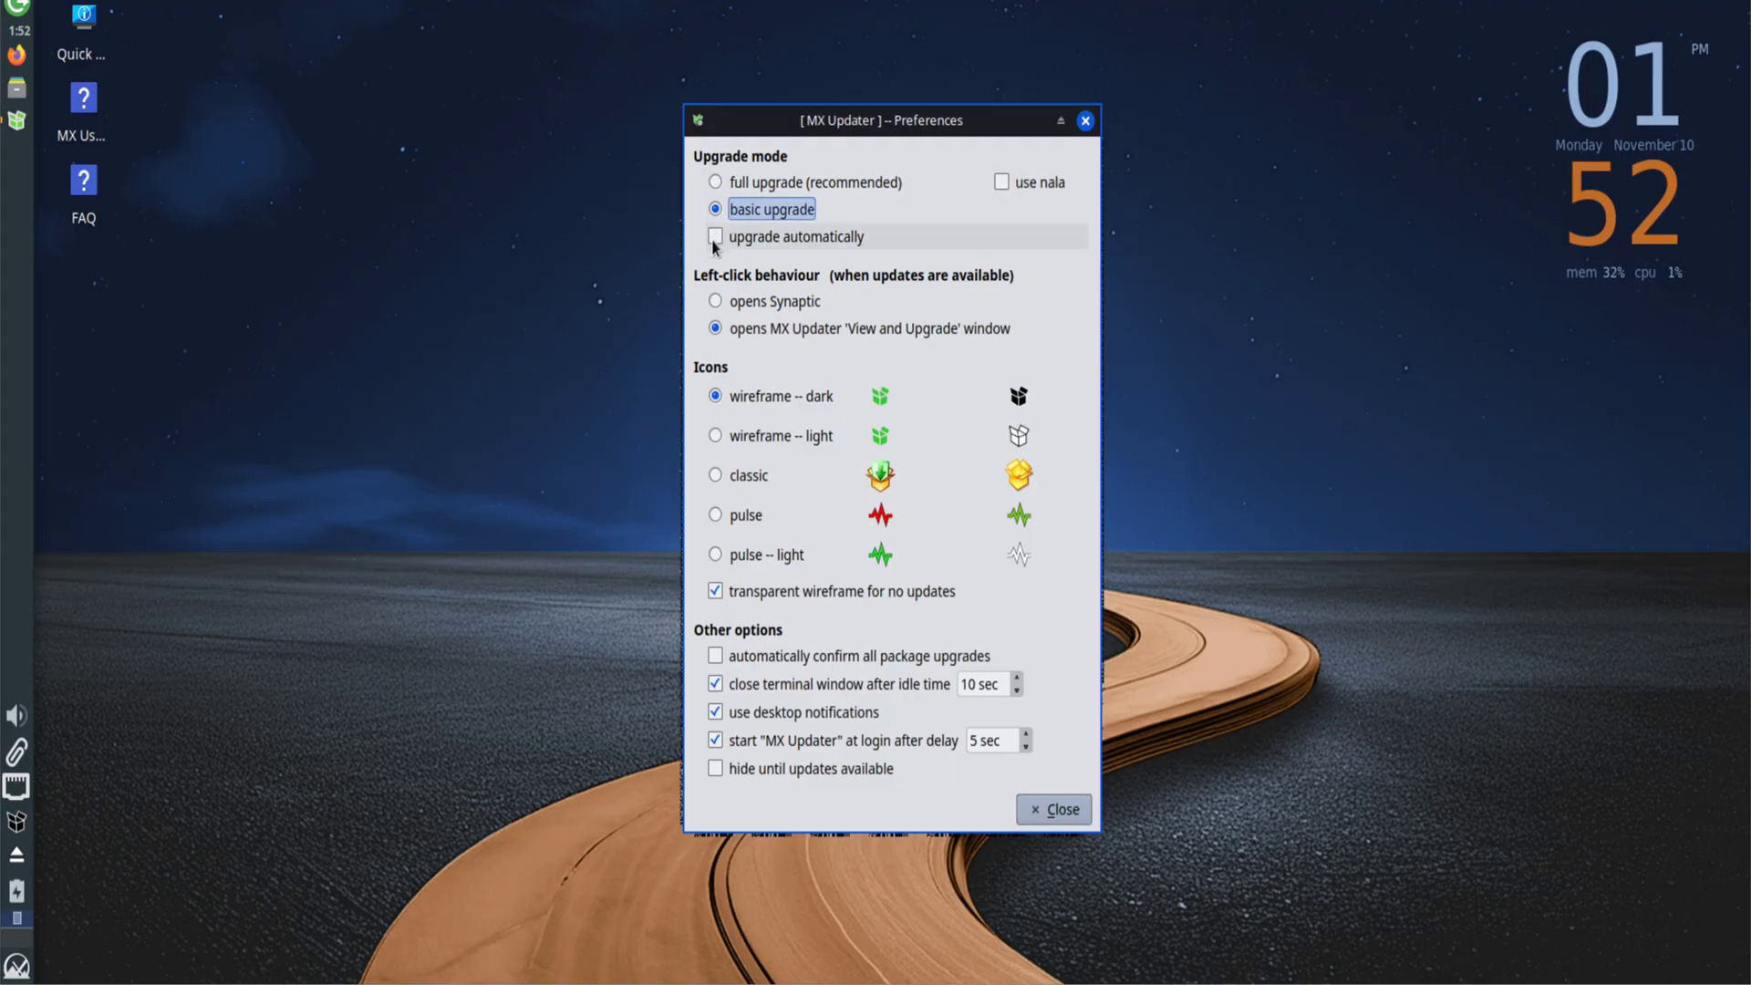
pyautogui.click(715, 239)
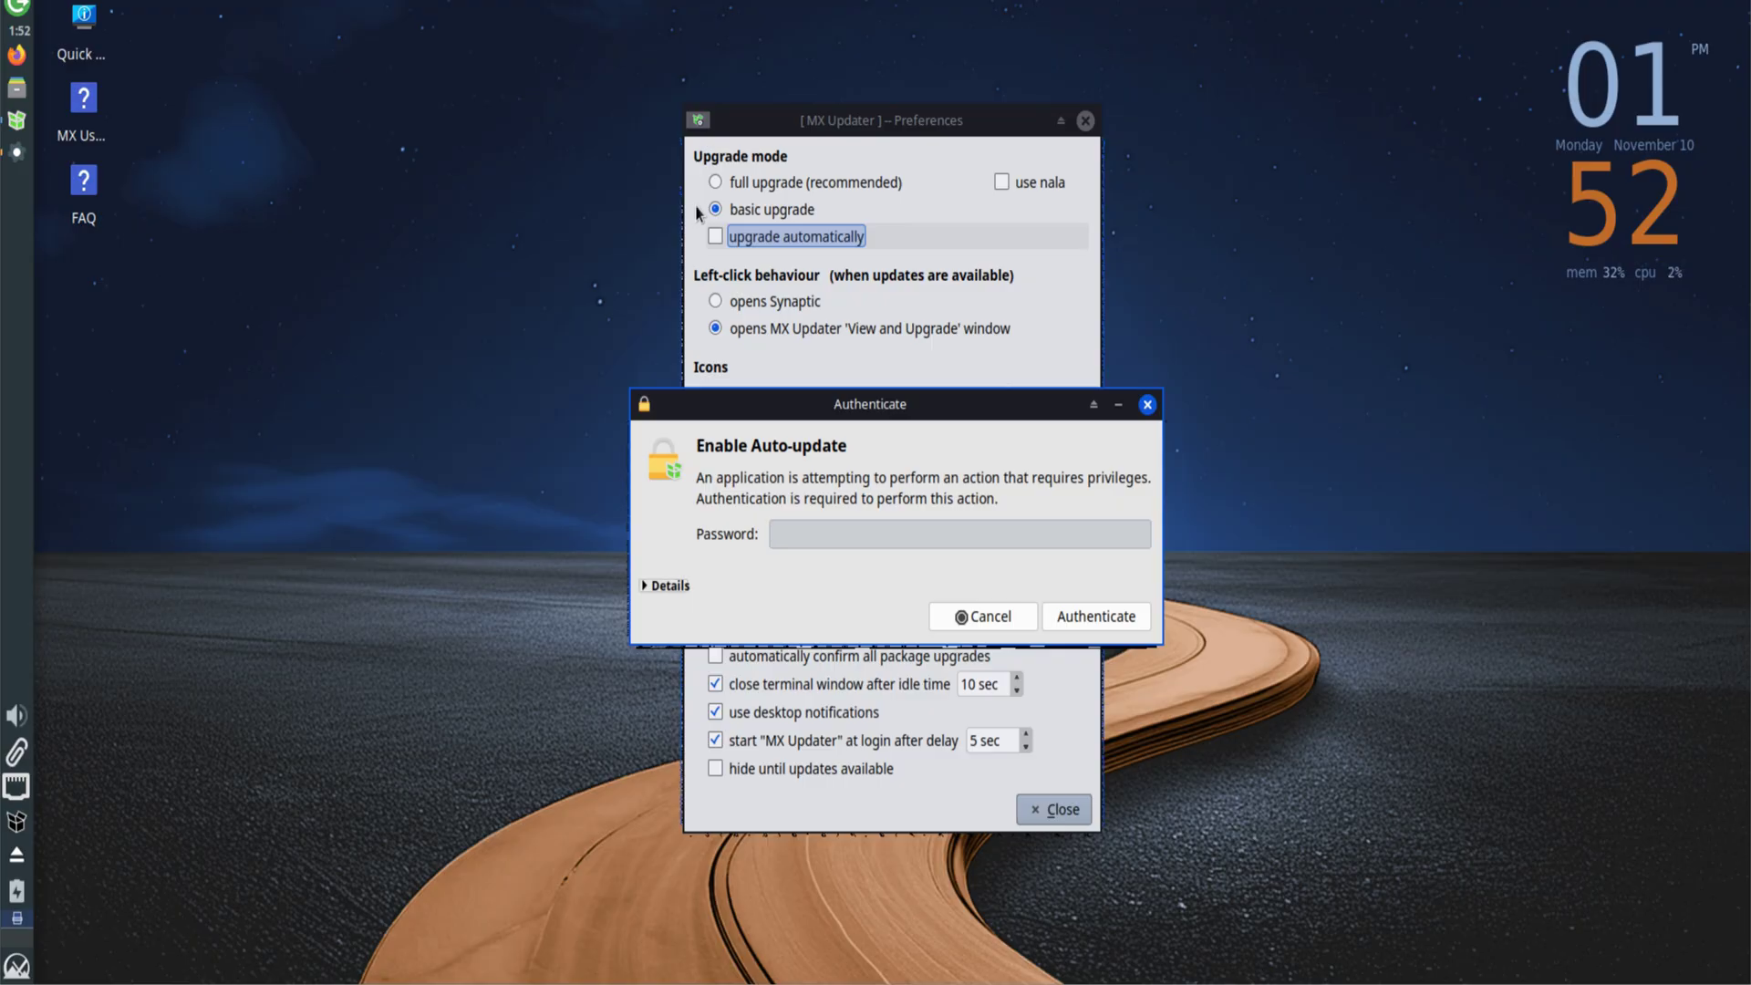
pyautogui.click(836, 534)
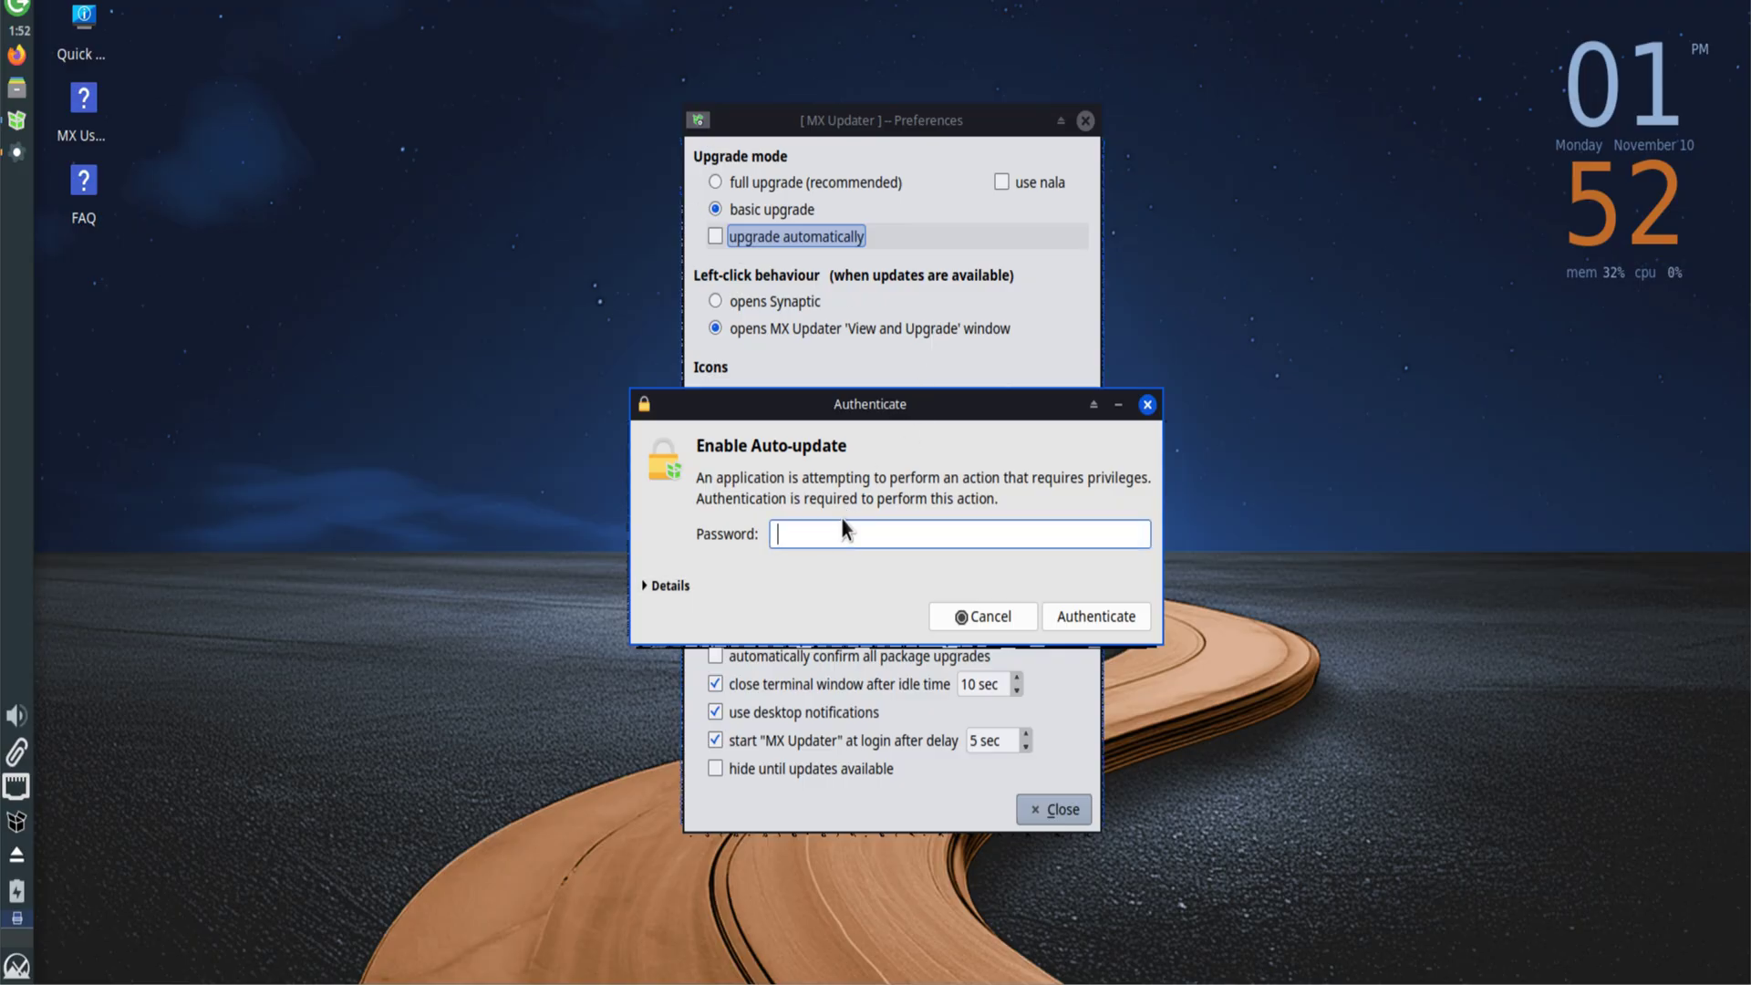
pyautogui.write('••')
pyautogui.click(1047, 611)
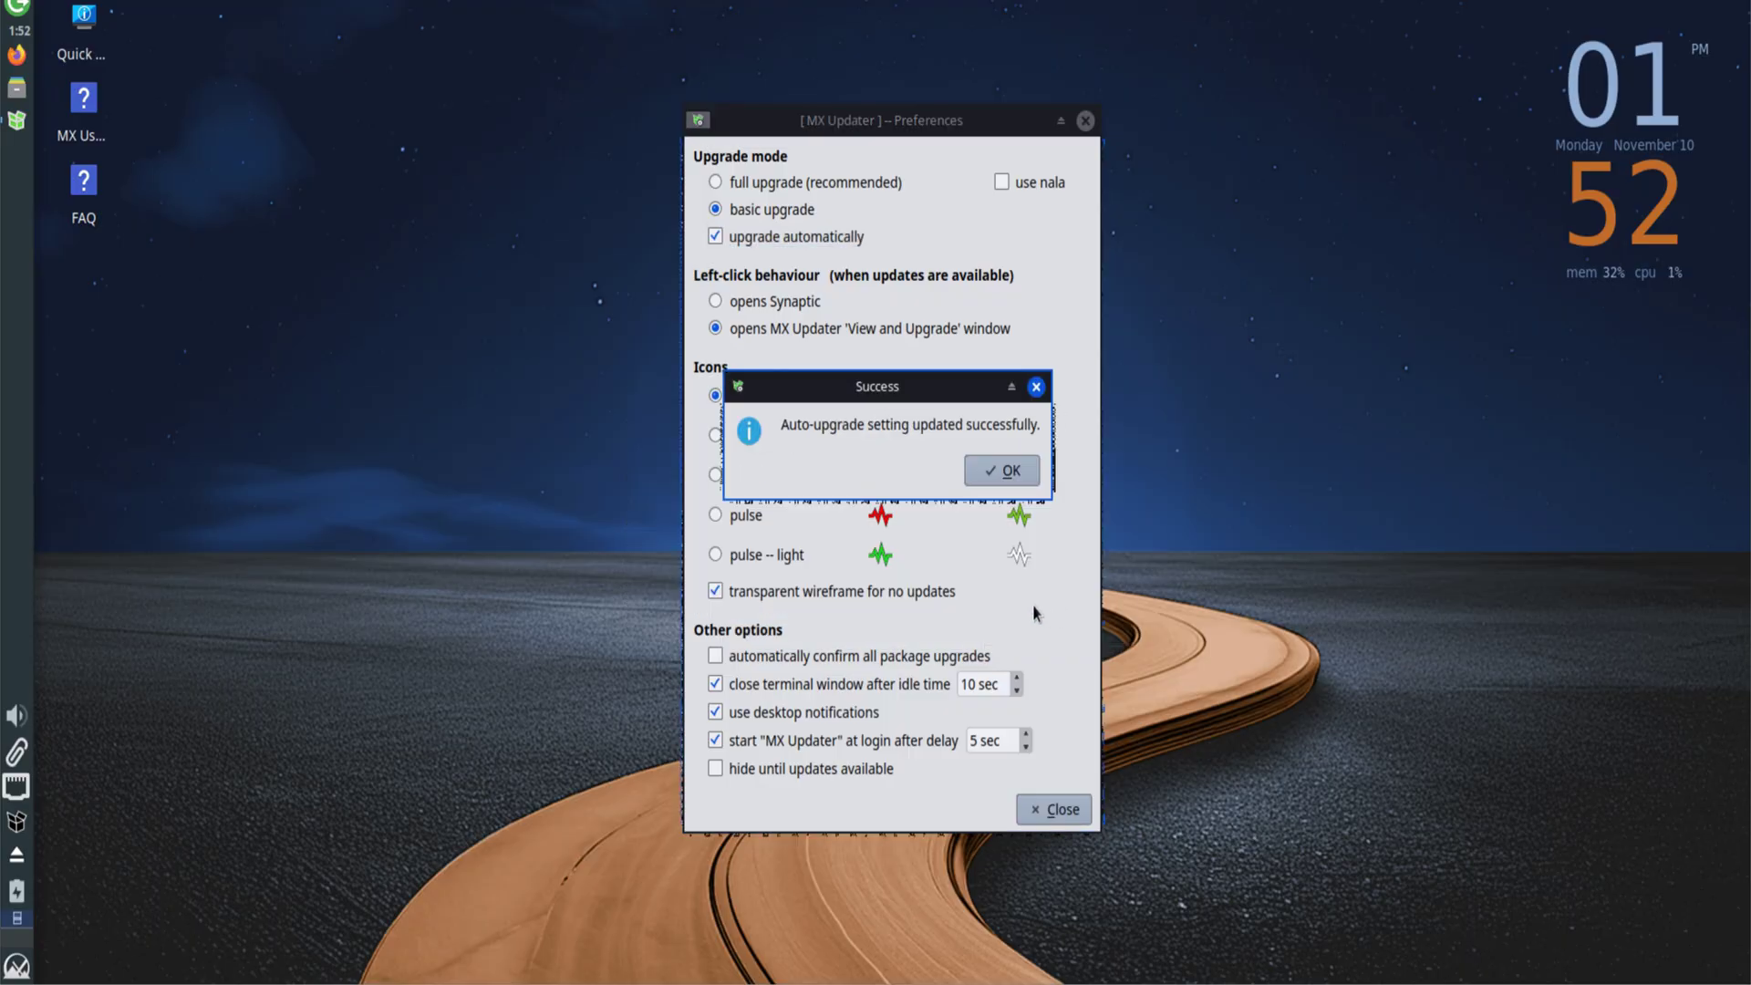
pyautogui.click(1008, 467)
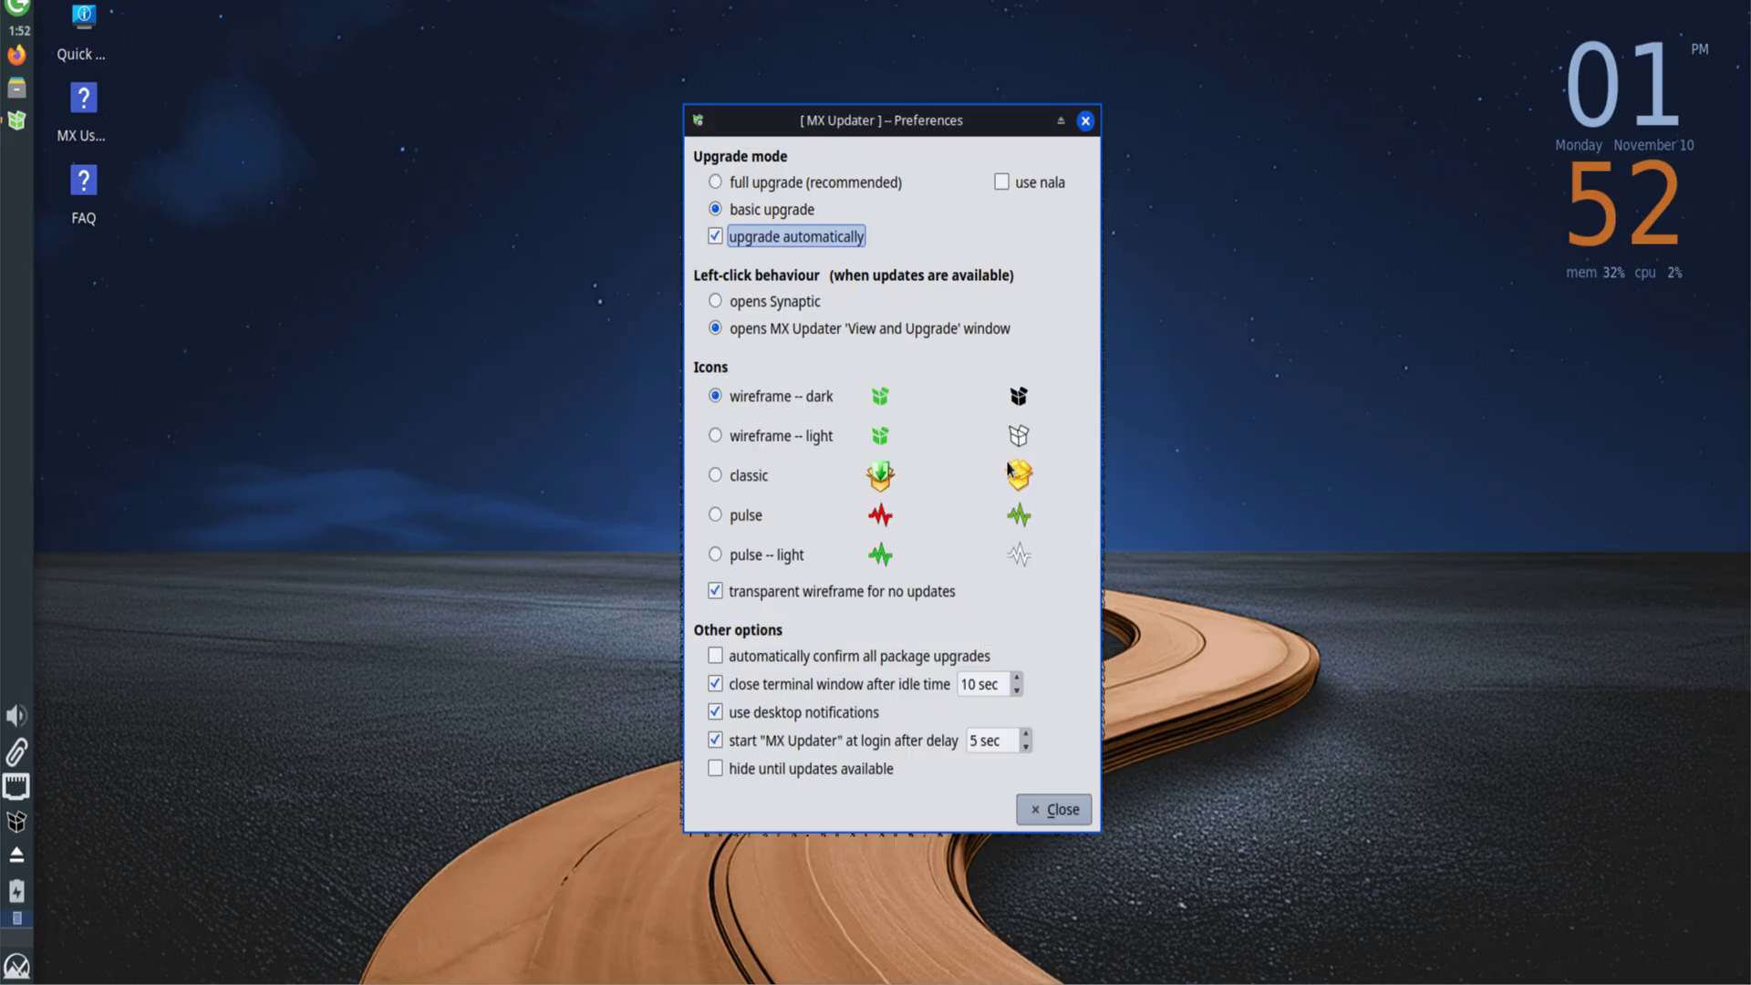
# Step: Switch back to full upgrade with nala and close the updater preferences
pyautogui.click(809, 182)
pyautogui.click(1003, 181)
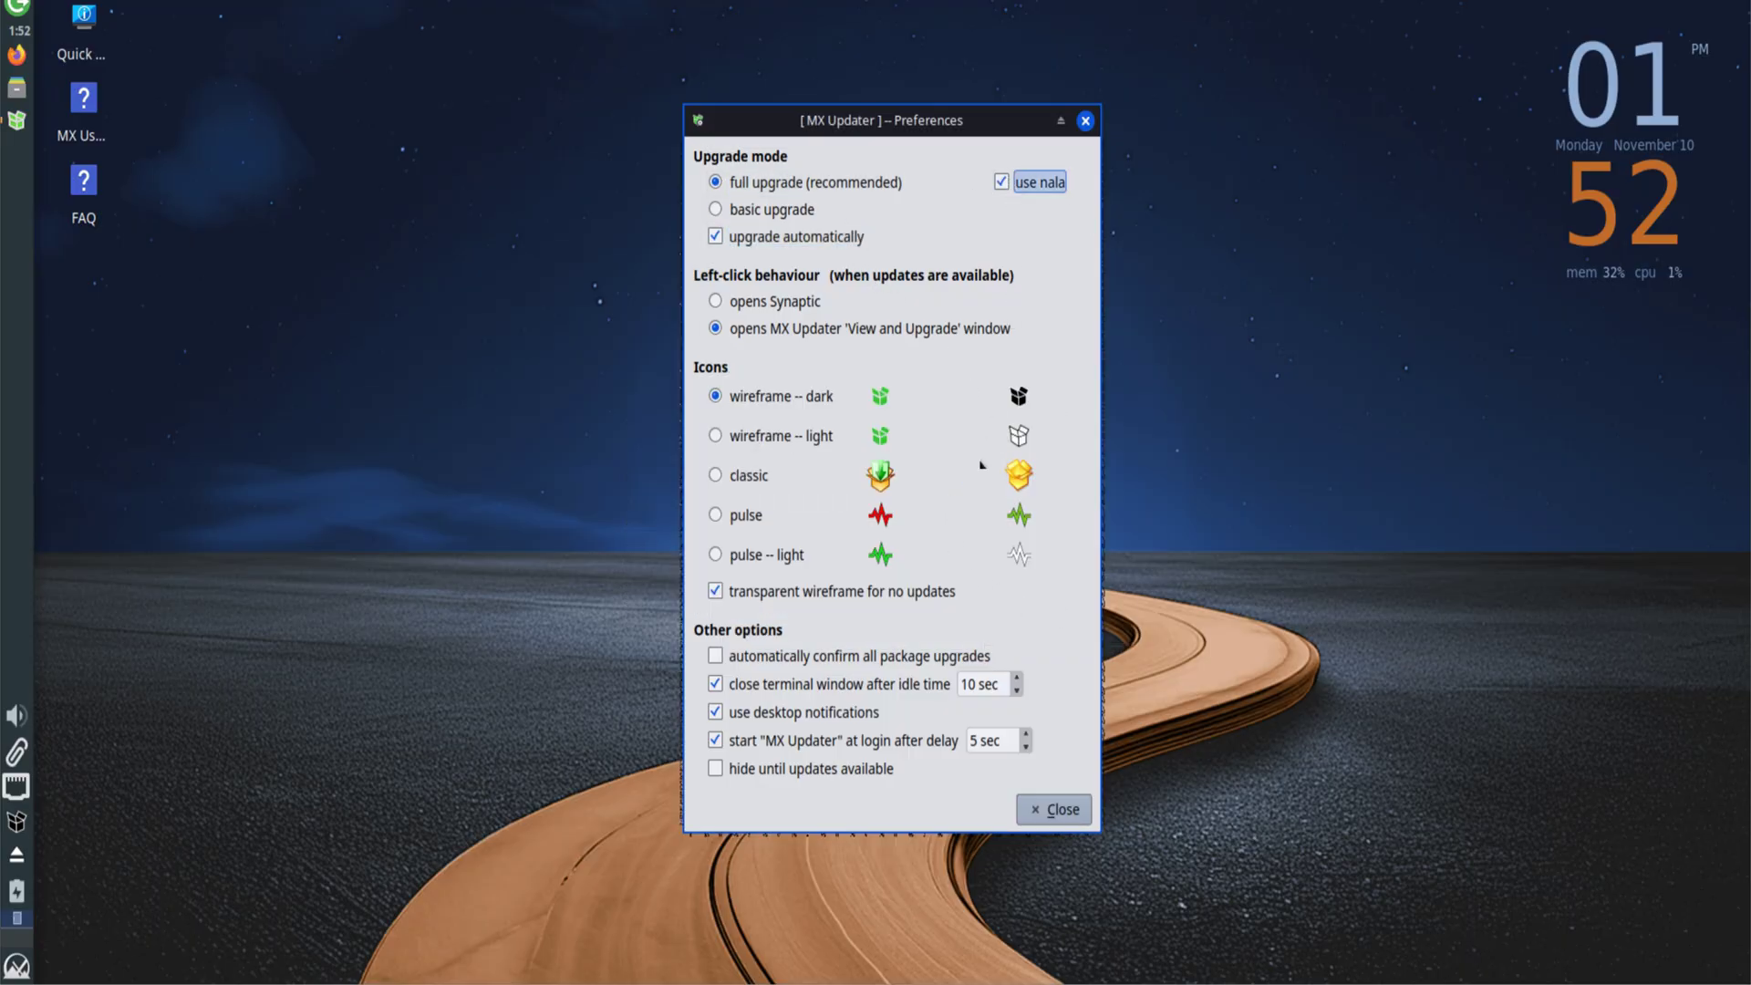
pyautogui.click(1058, 810)
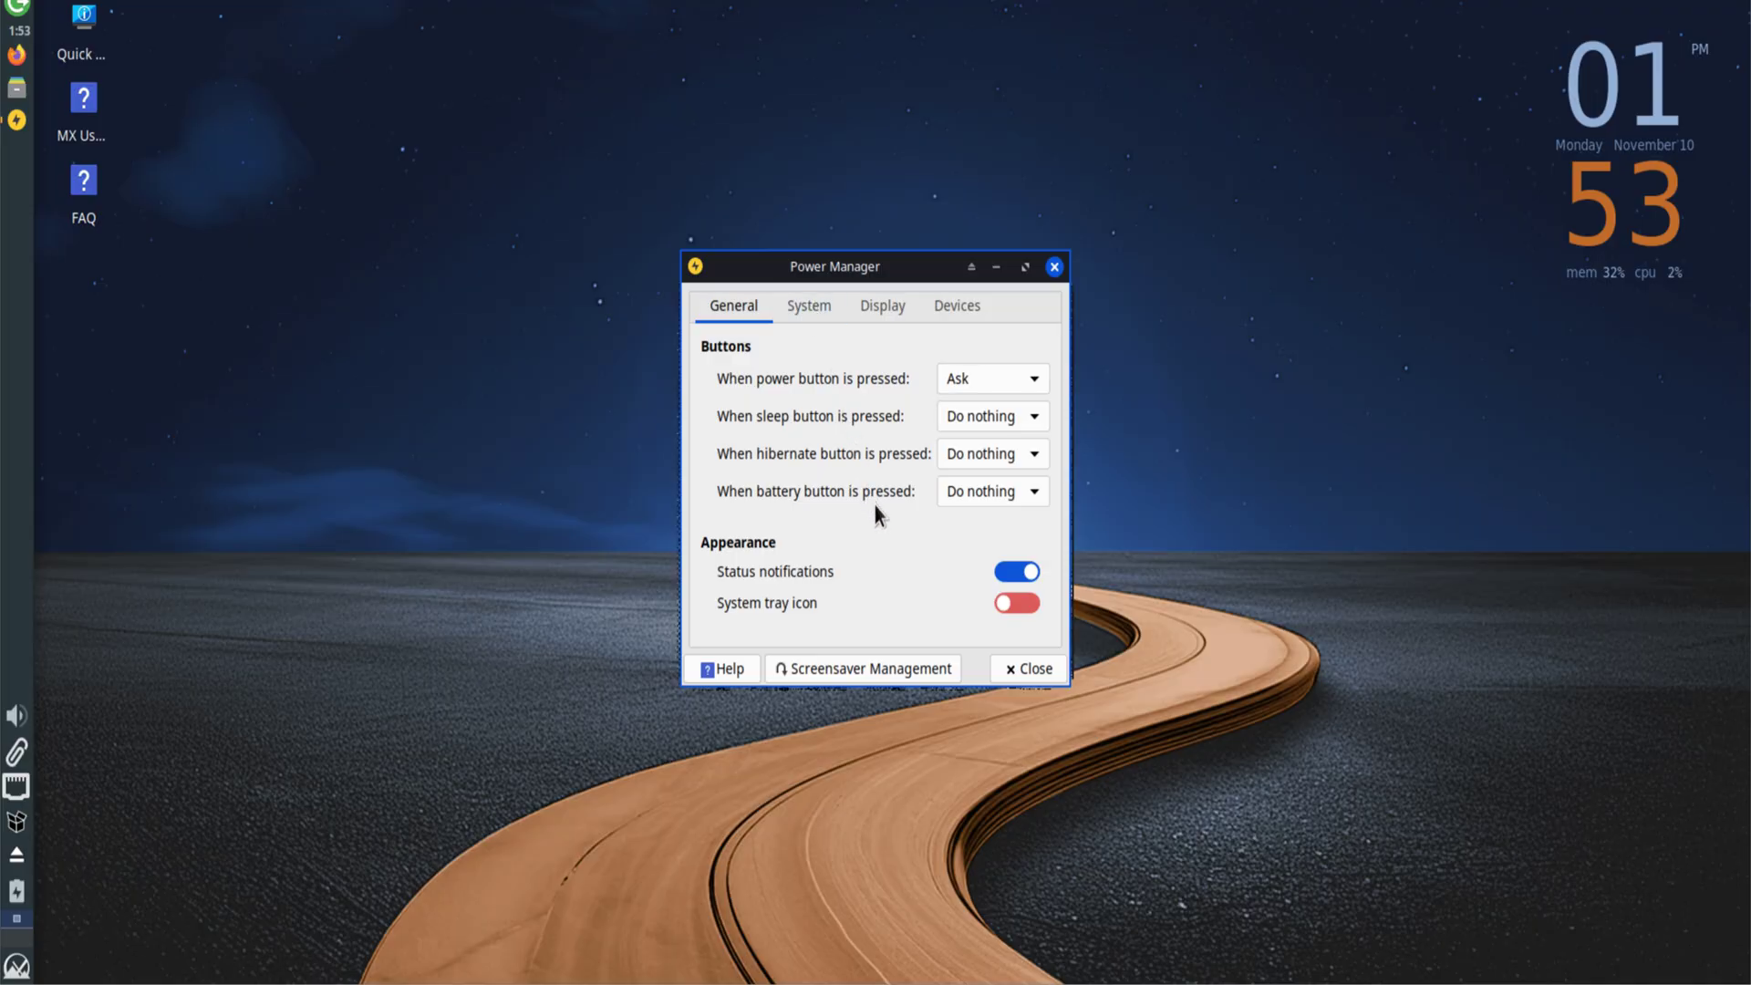
pyautogui.click(807, 313)
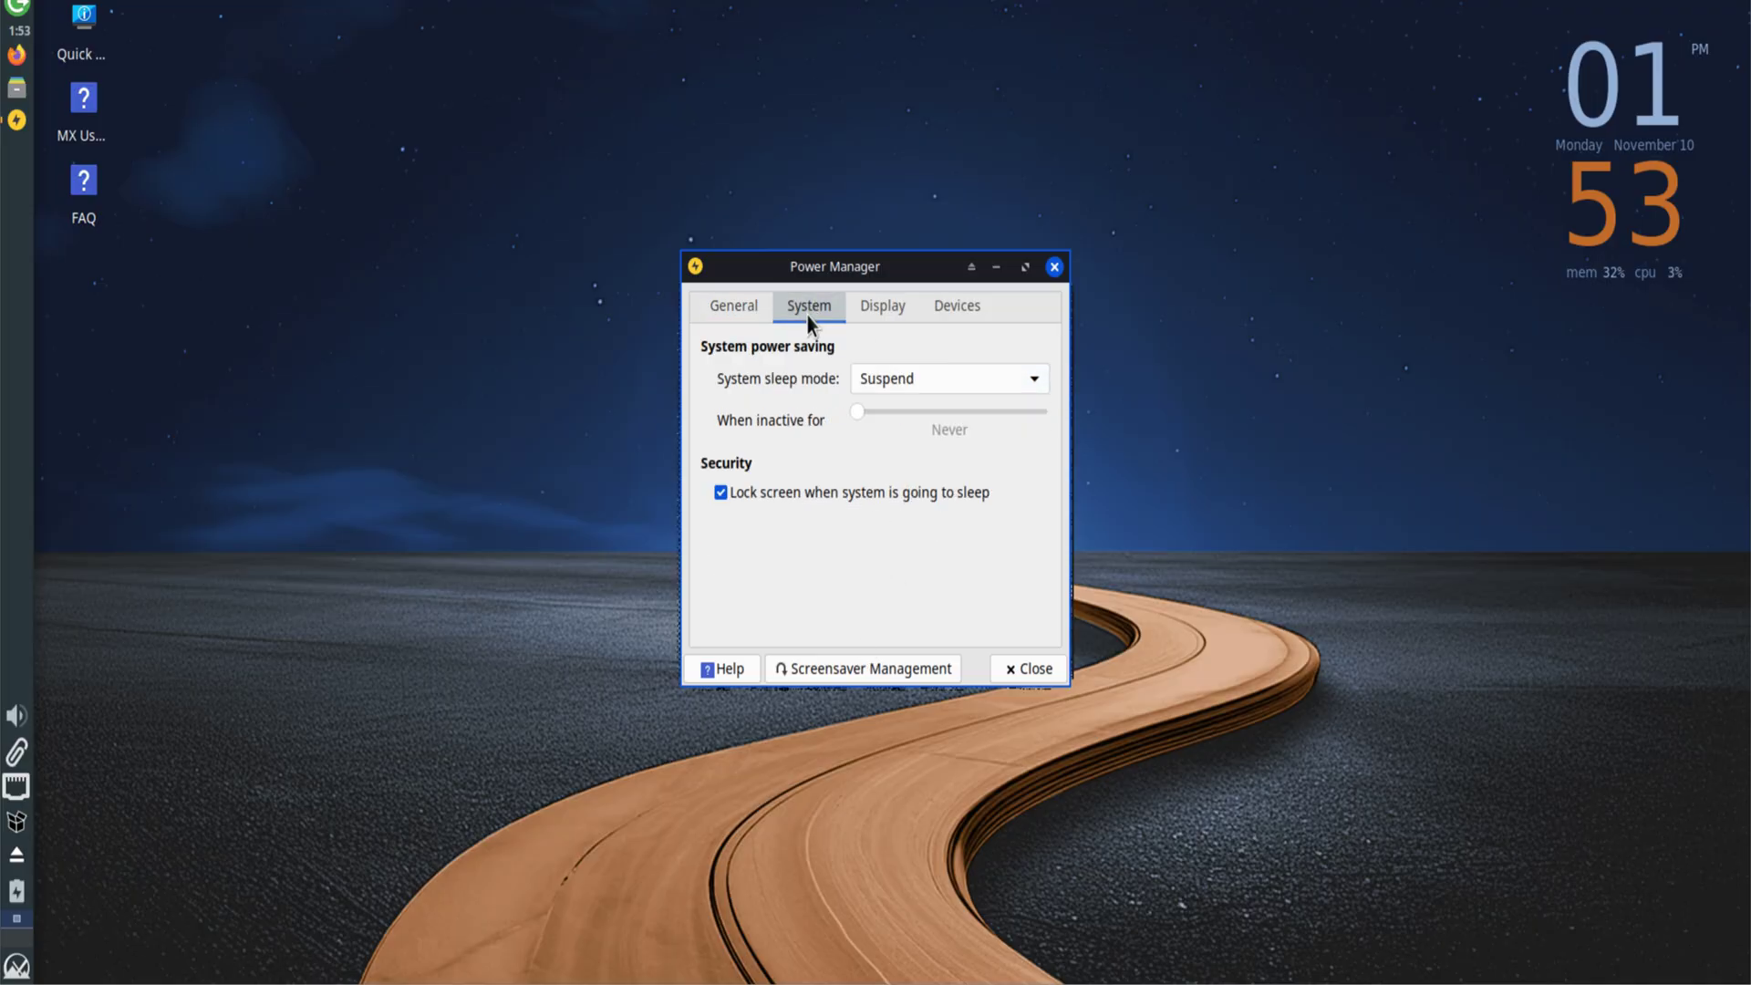
pyautogui.click(880, 306)
pyautogui.click(944, 308)
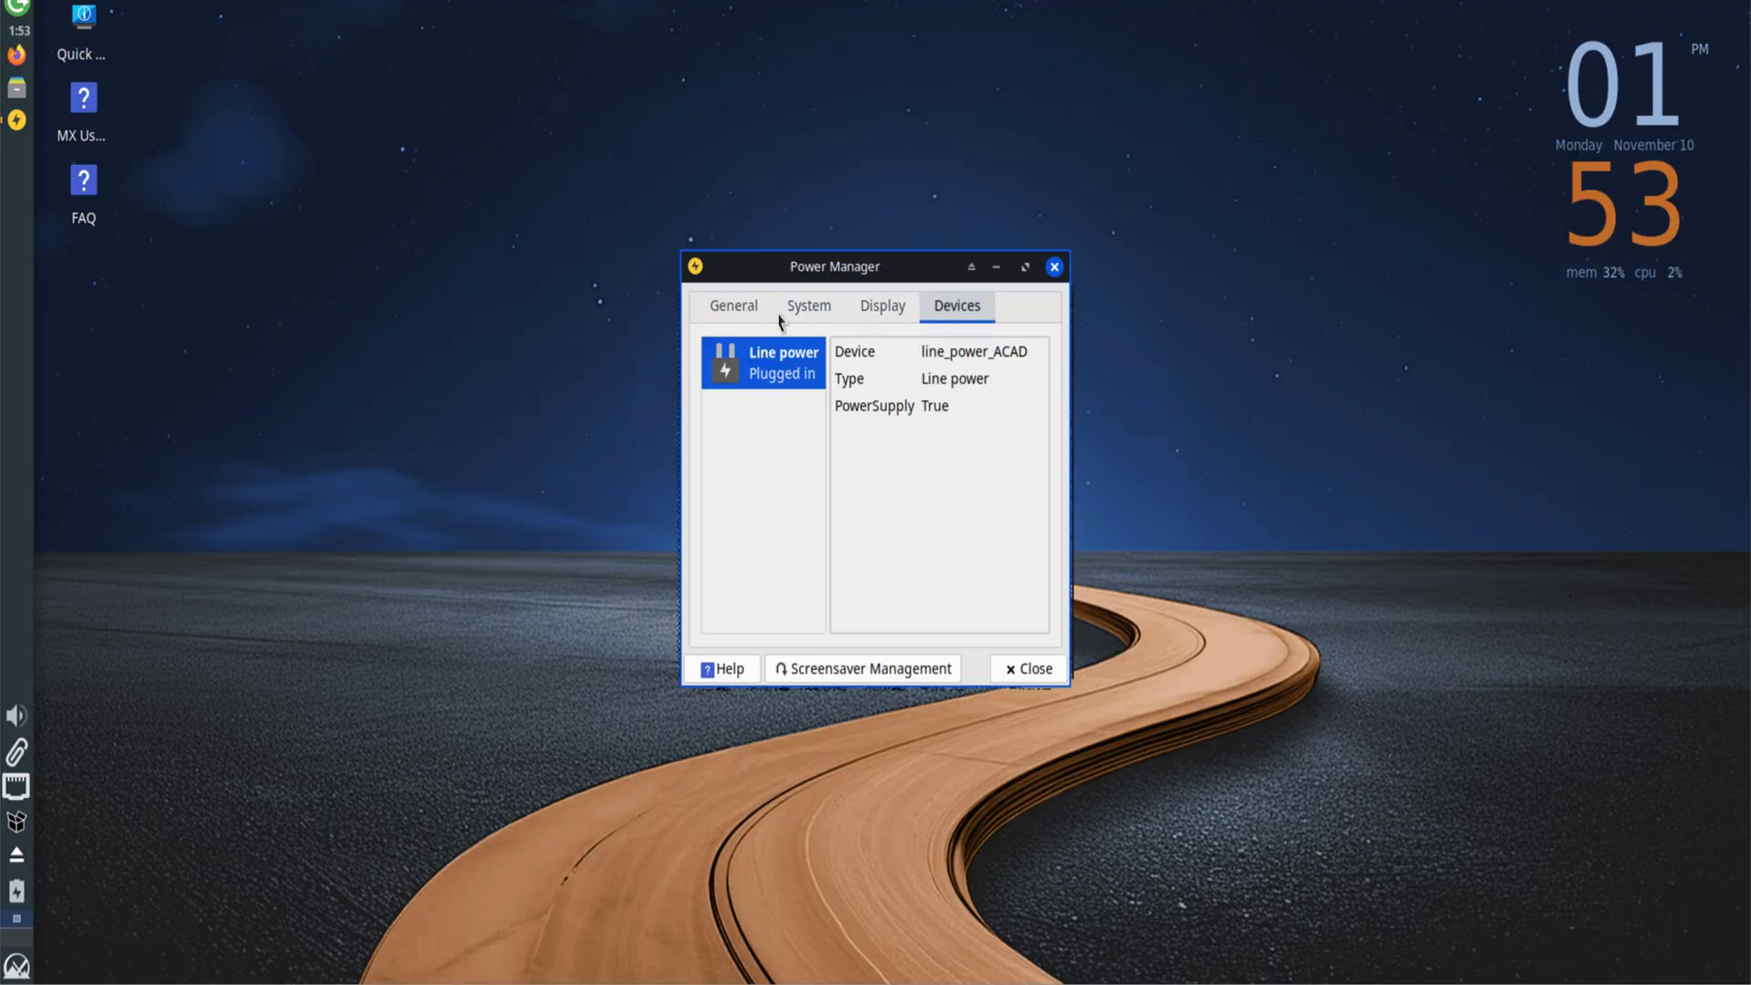
pyautogui.click(752, 309)
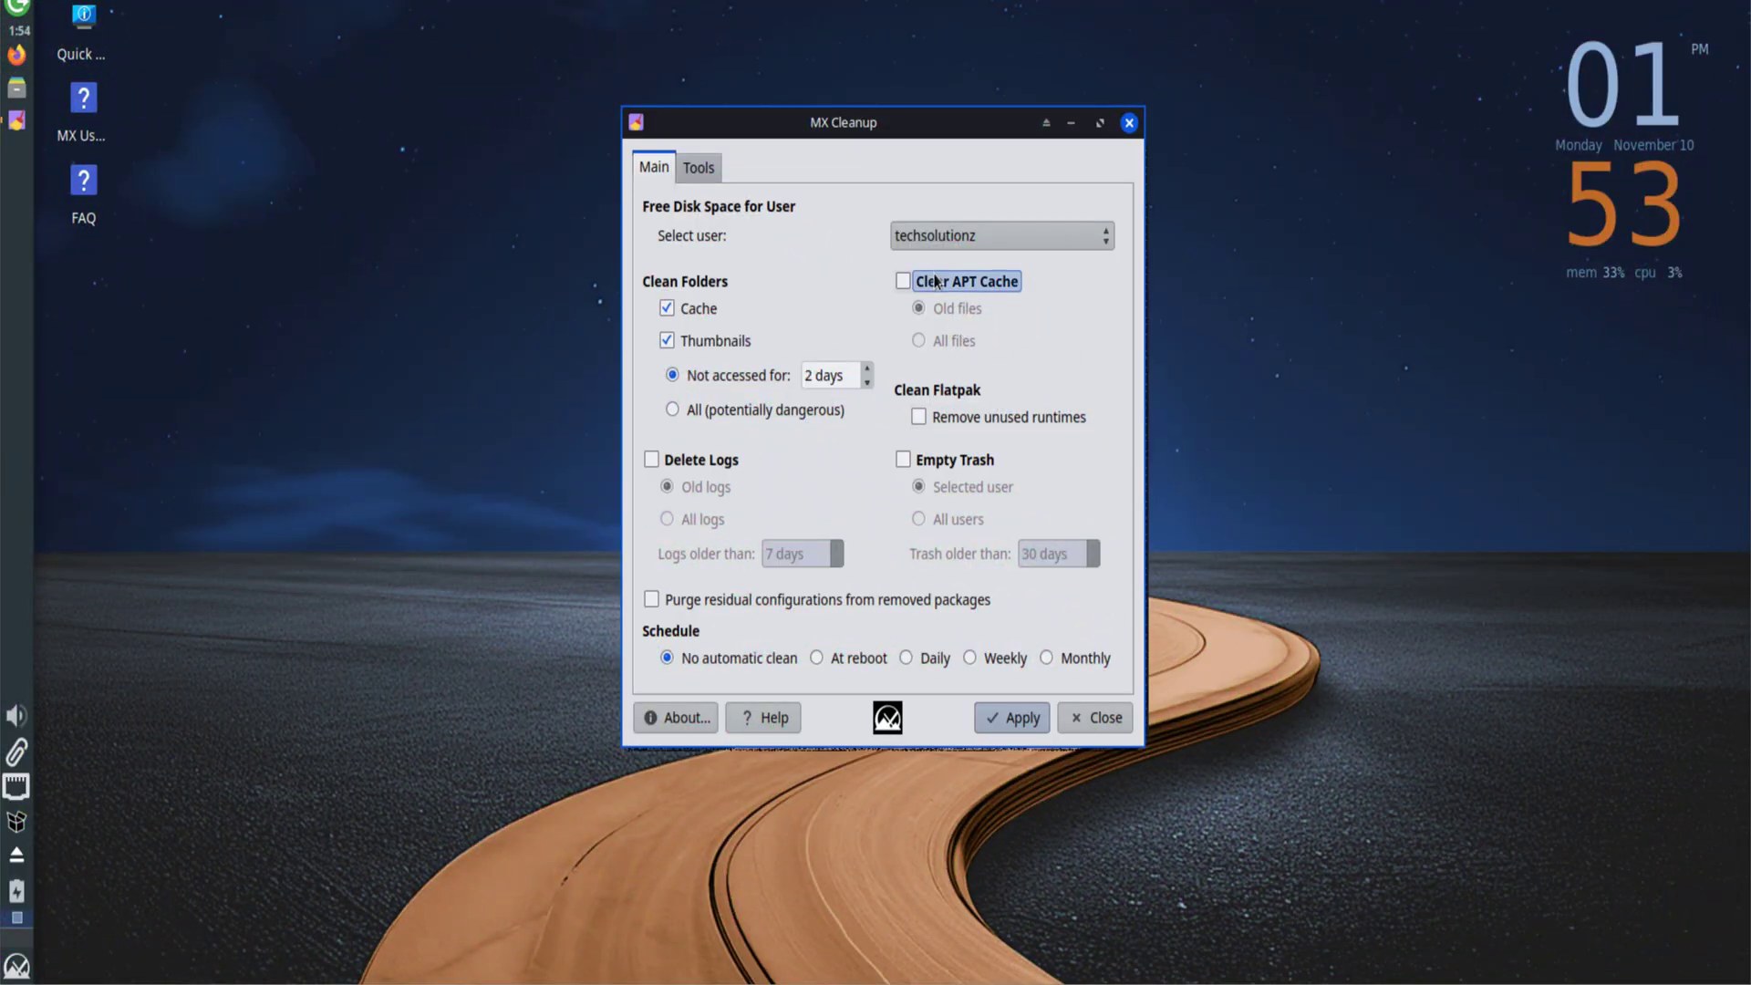
# Step: Clear the APT cache, unused Flatpak runtimes and trash with authentication, then close MX Cleanup
pyautogui.click(919, 418)
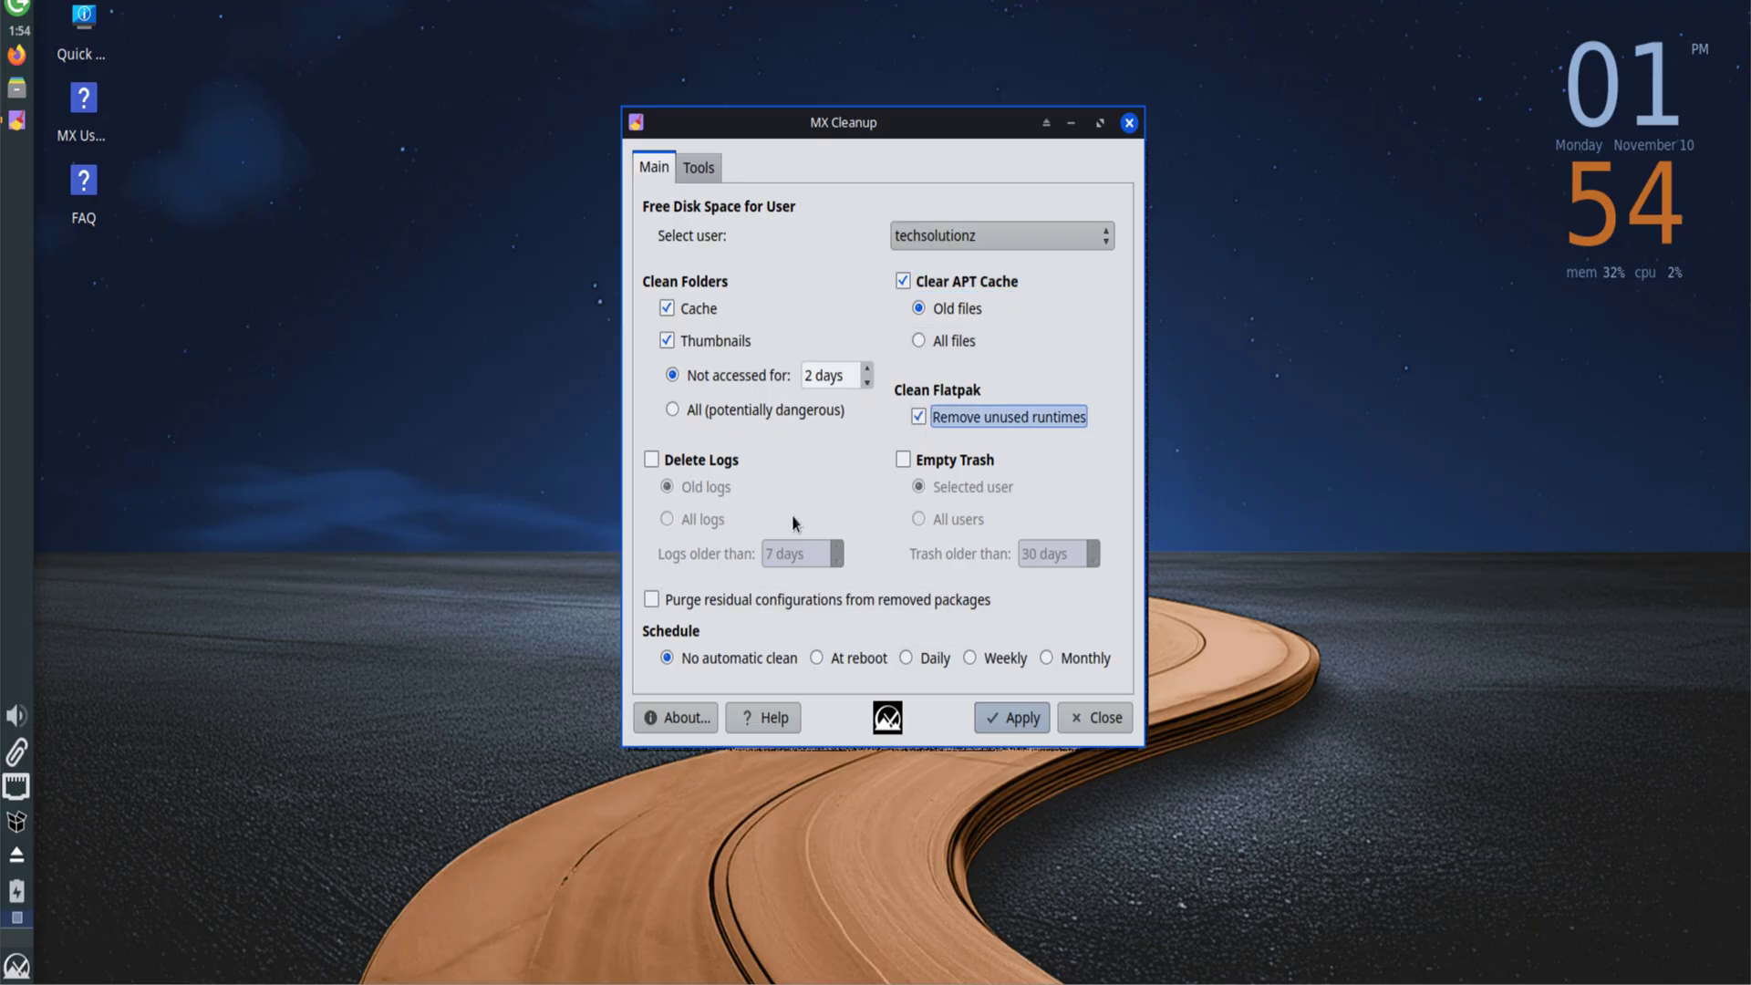
pyautogui.click(700, 484)
pyautogui.click(902, 462)
pyautogui.click(995, 715)
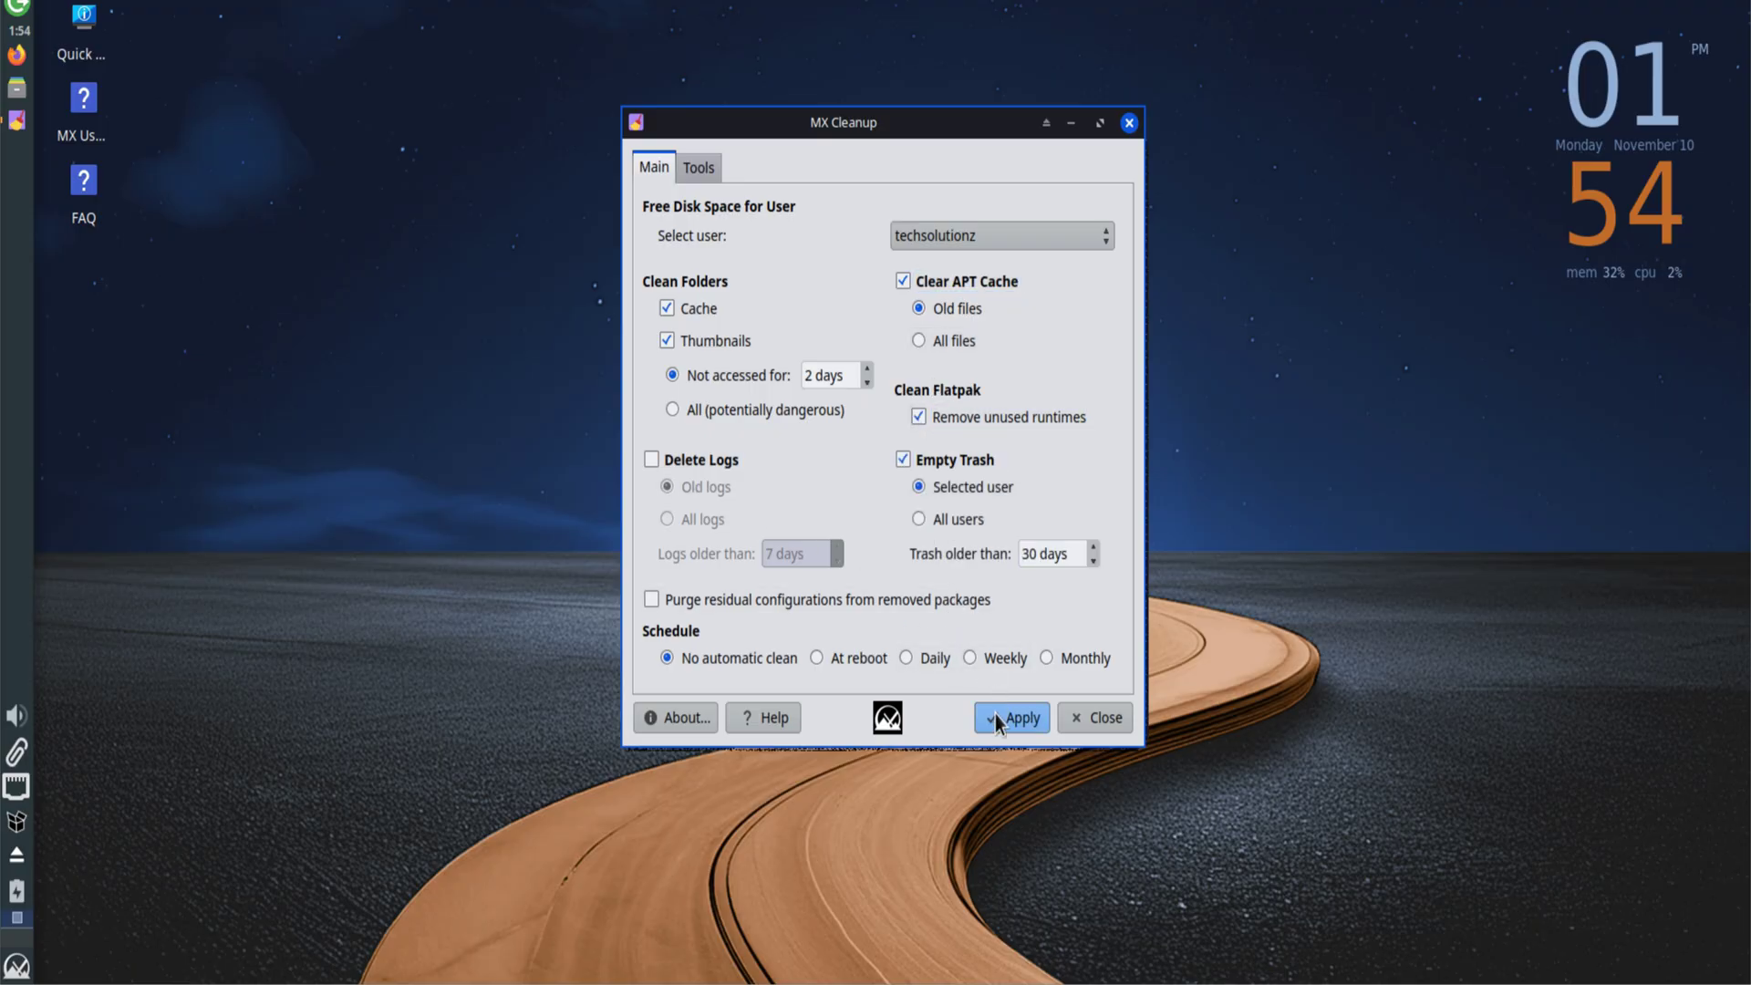
pyautogui.write('******')
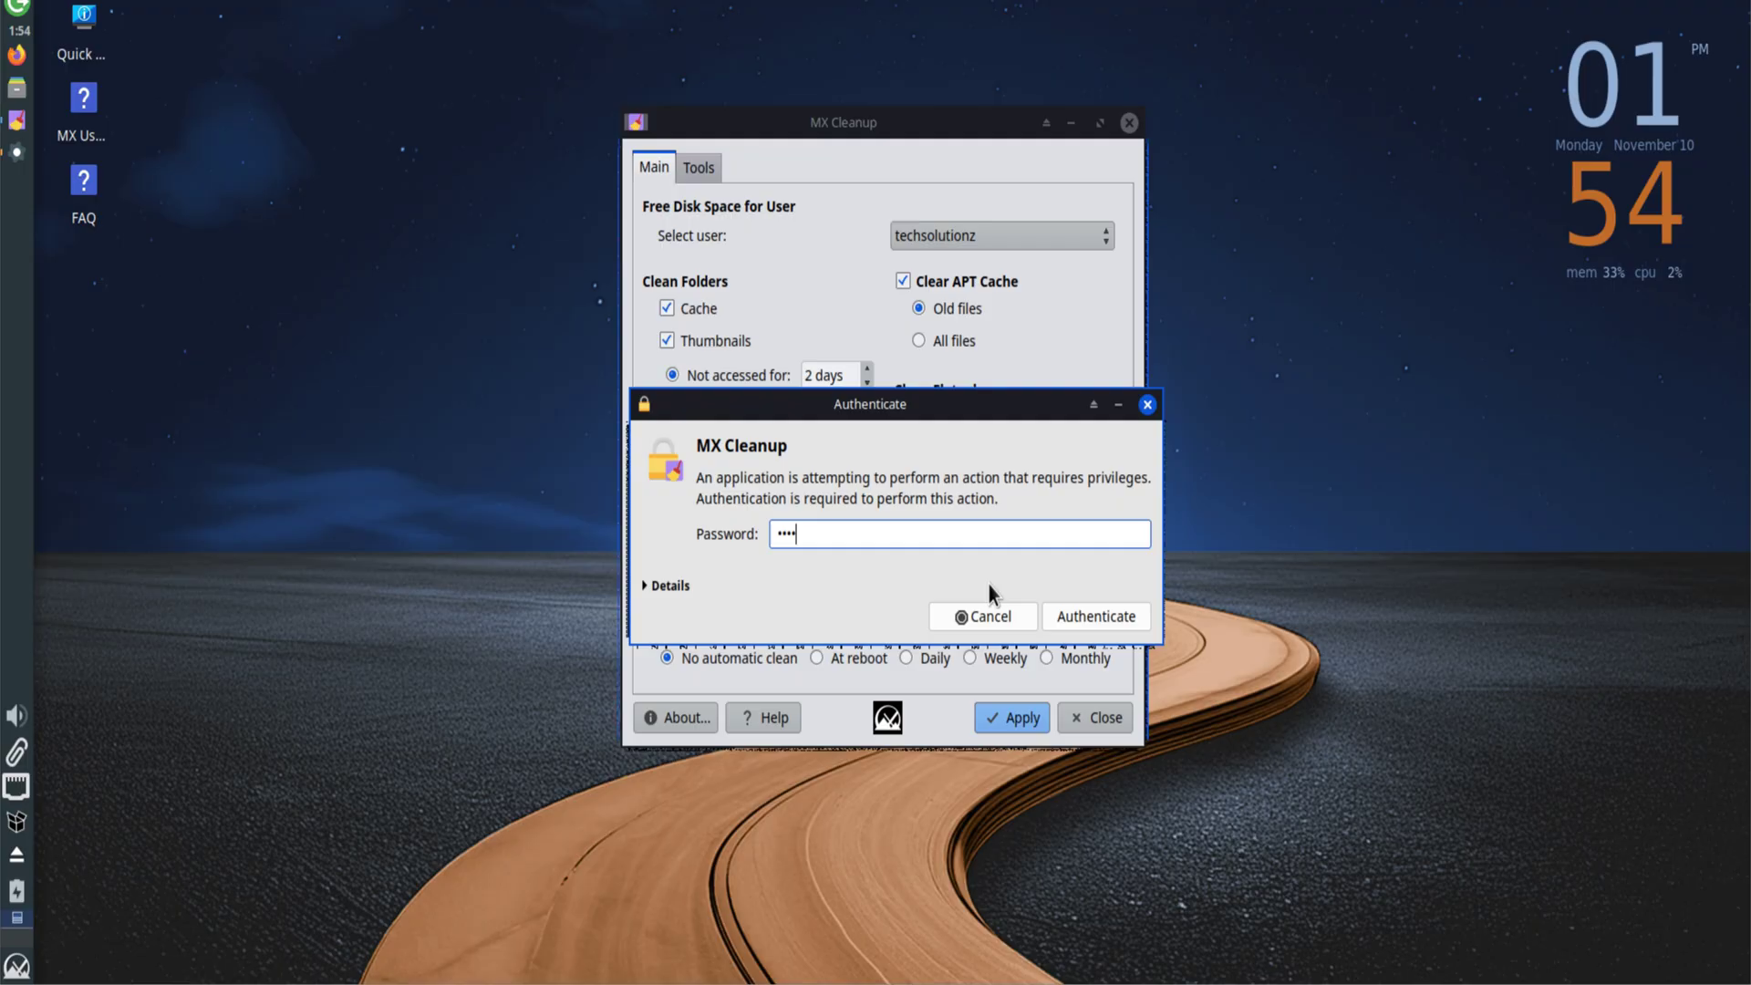
pyautogui.press('Return')
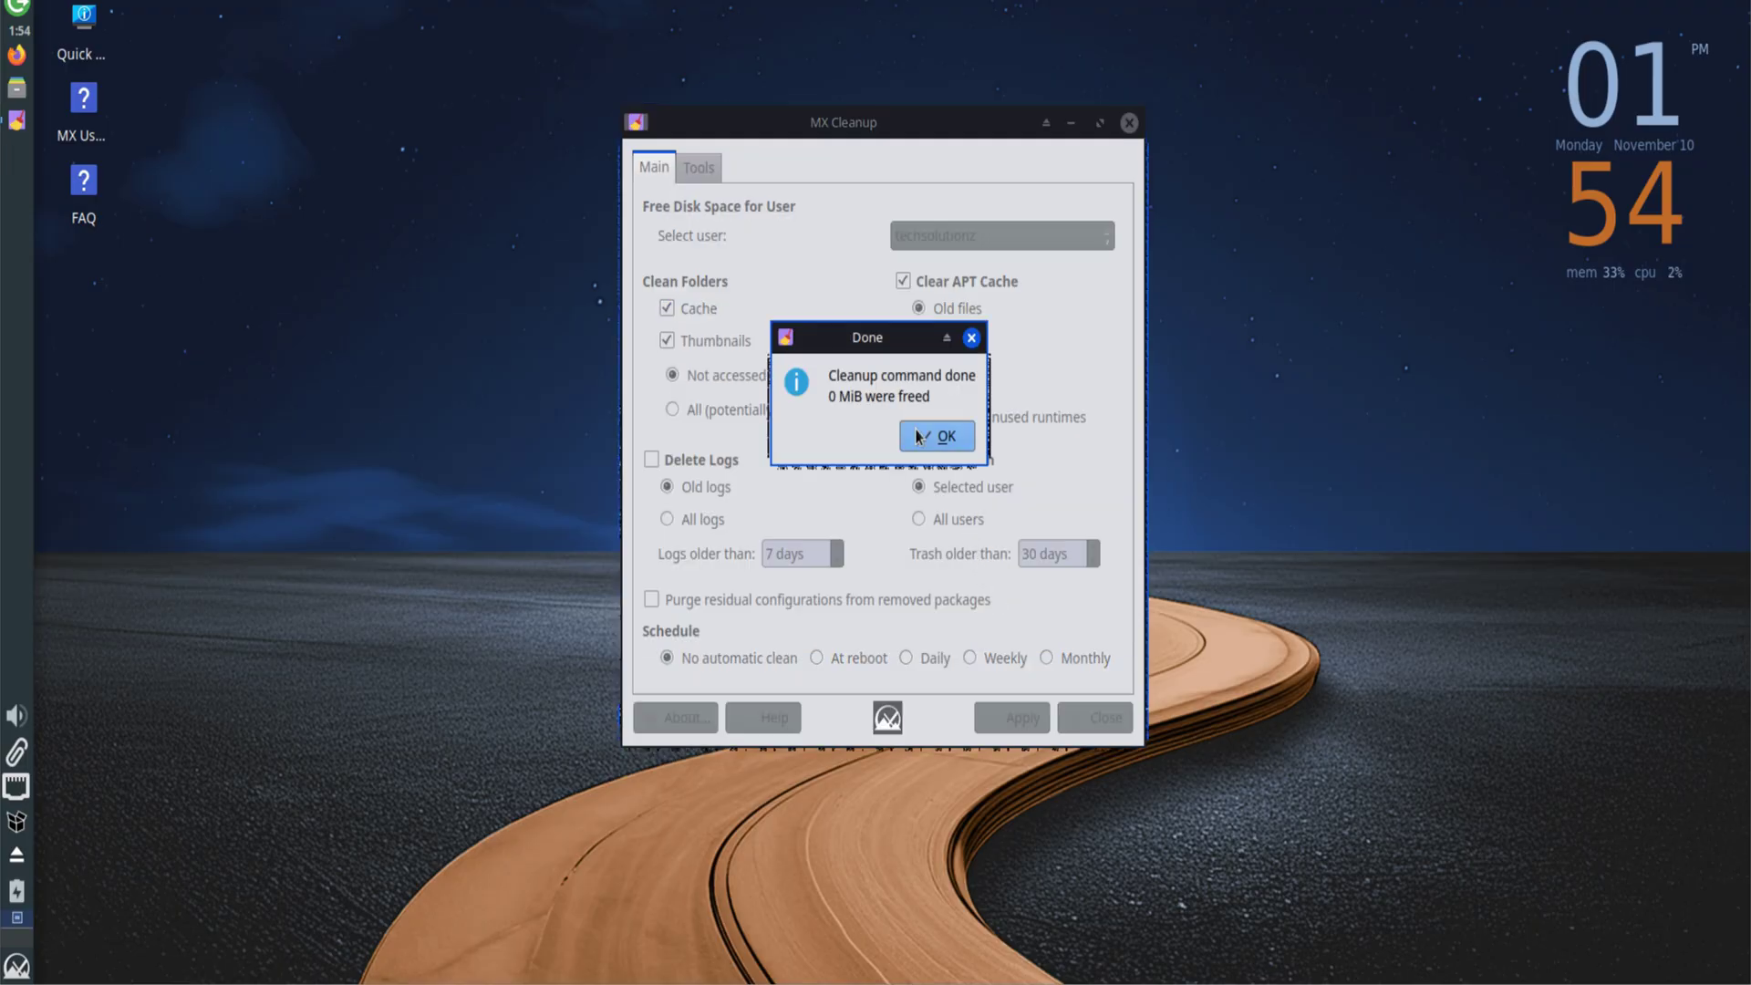
pyautogui.click(931, 439)
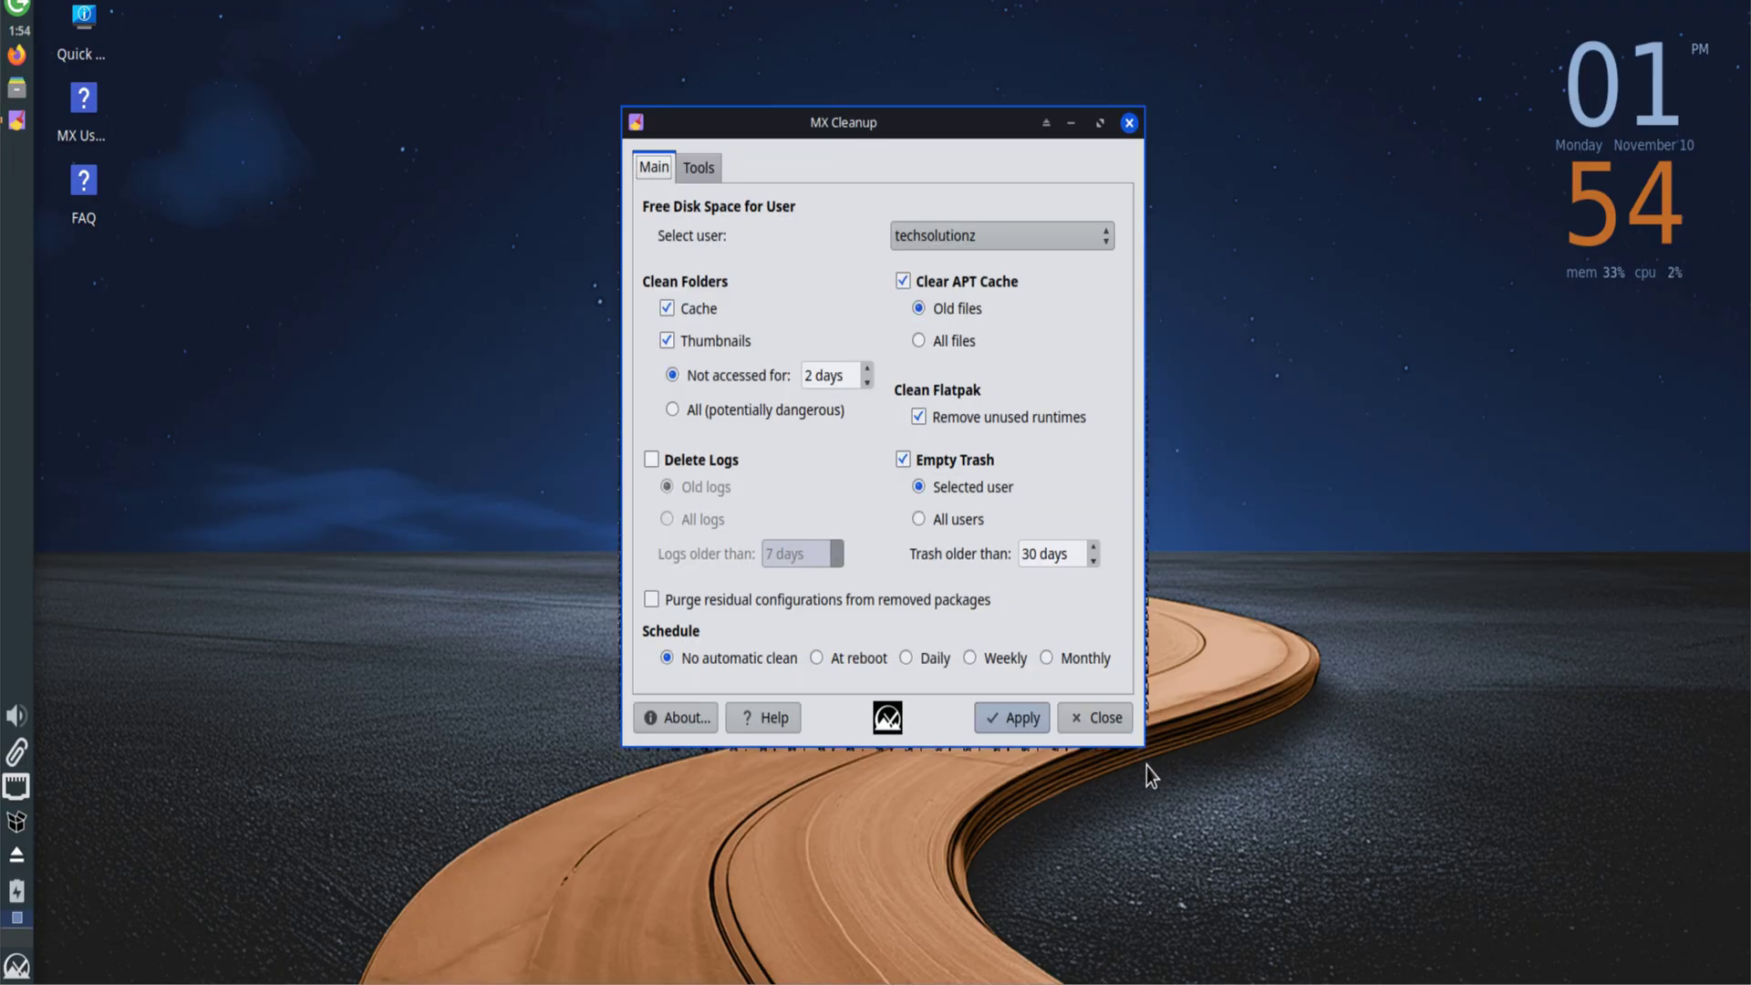
pyautogui.click(1107, 718)
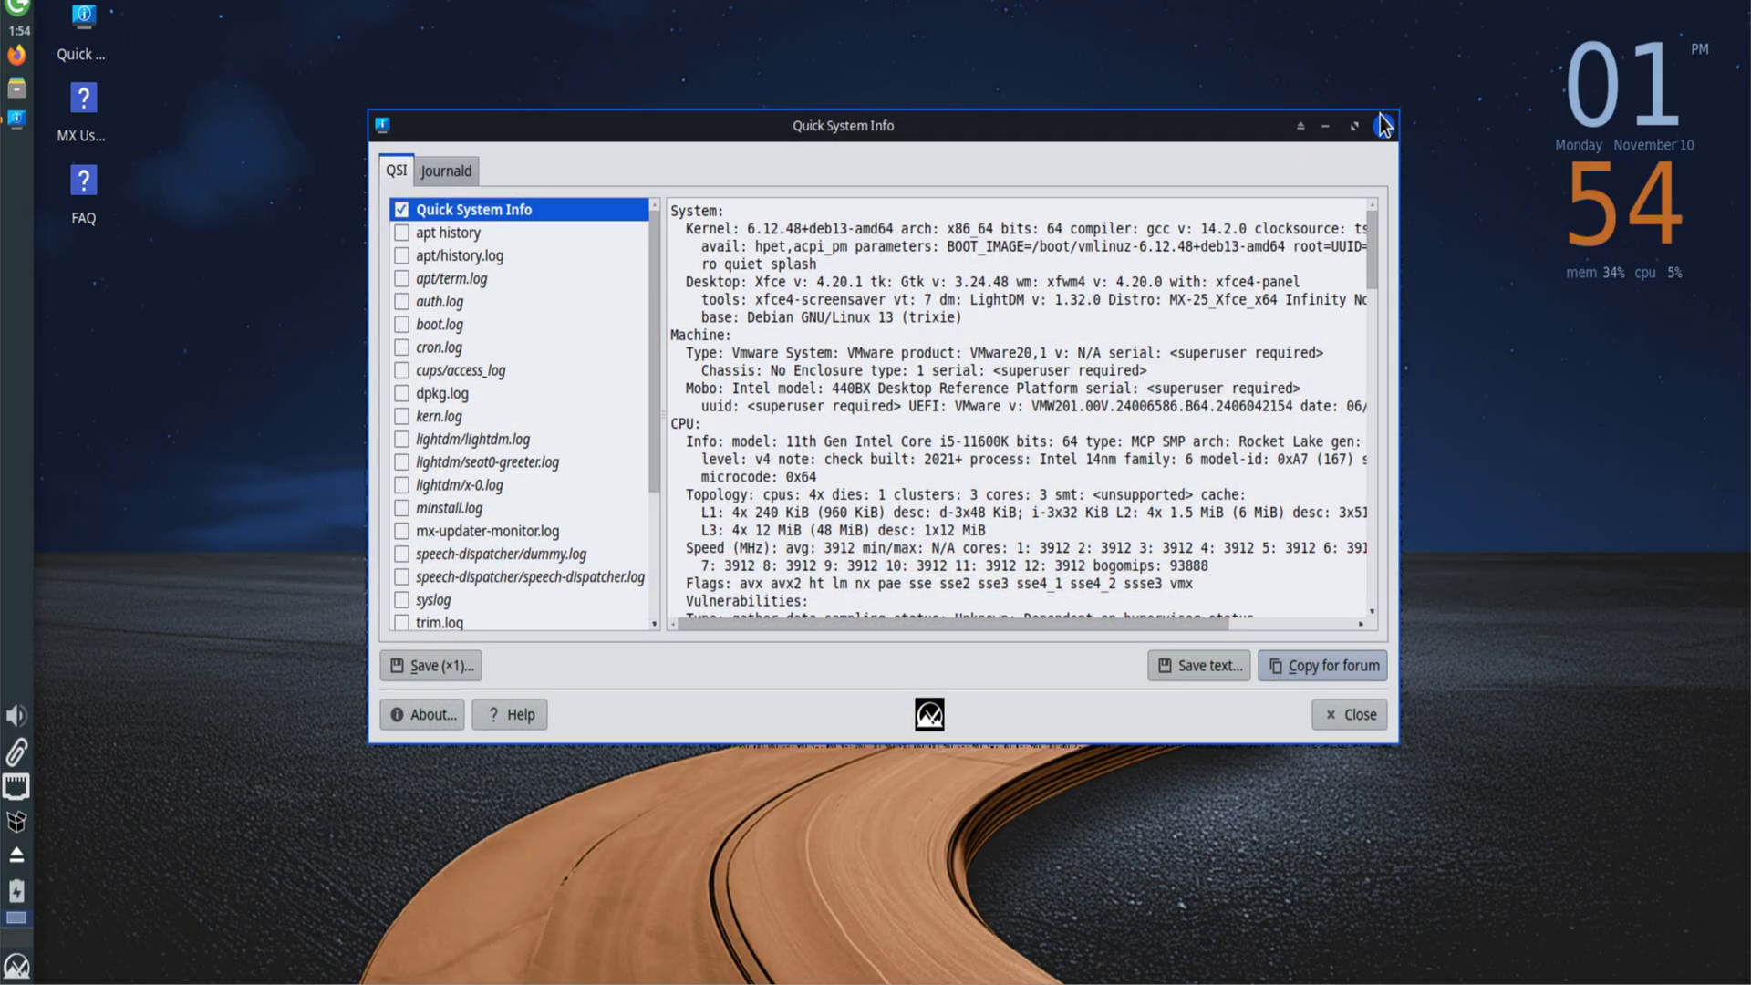
# Step: Close Quick System Info, then launch htop from the menu and close it
pyautogui.click(1383, 127)
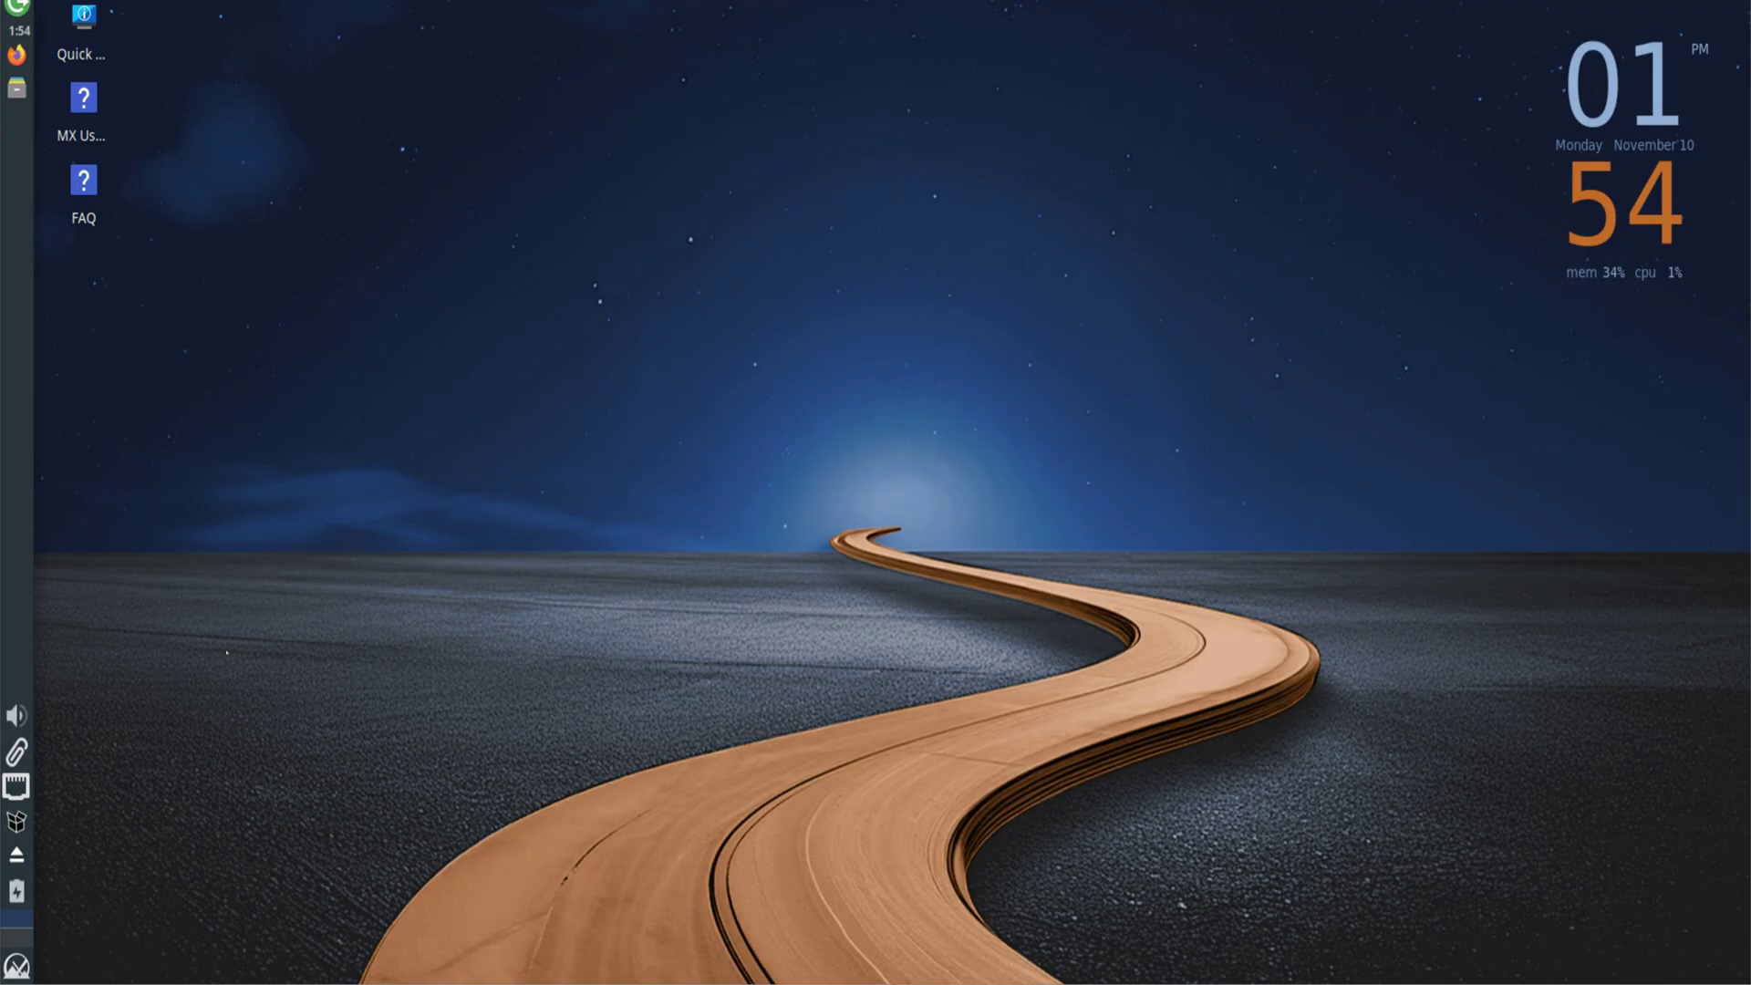
pyautogui.click(18, 969)
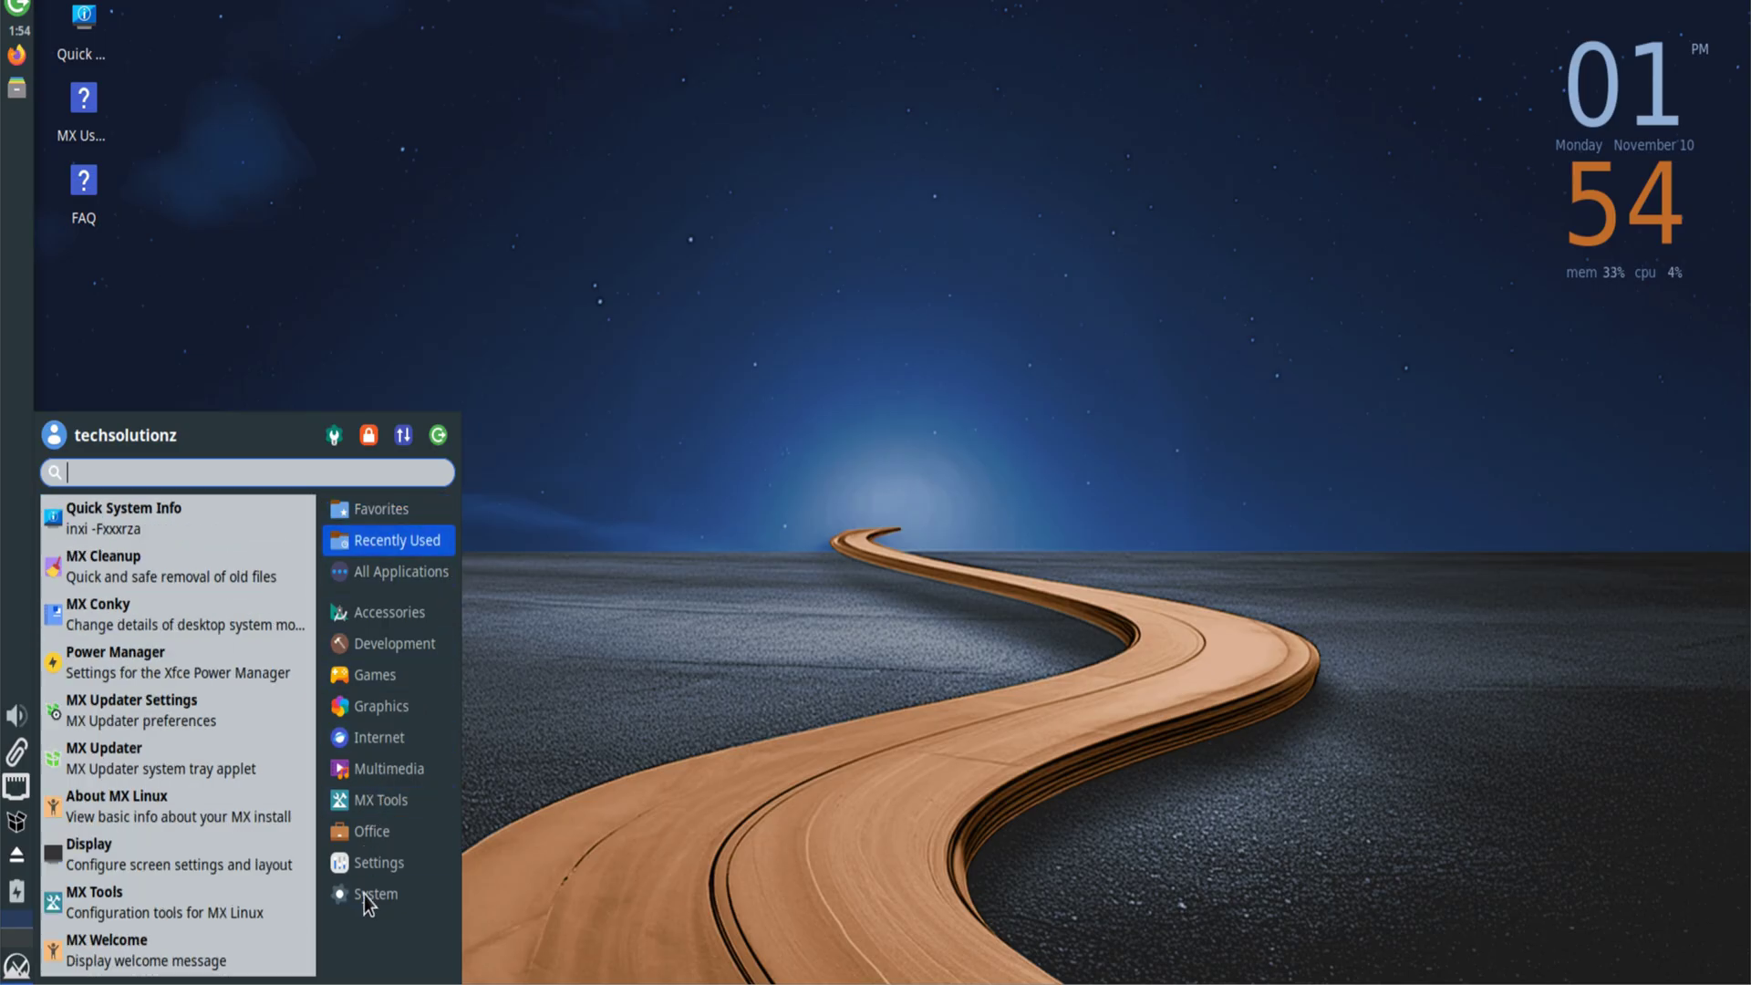
pyautogui.moveTo(363, 899)
pyautogui.scroll(-3, 261, 862)
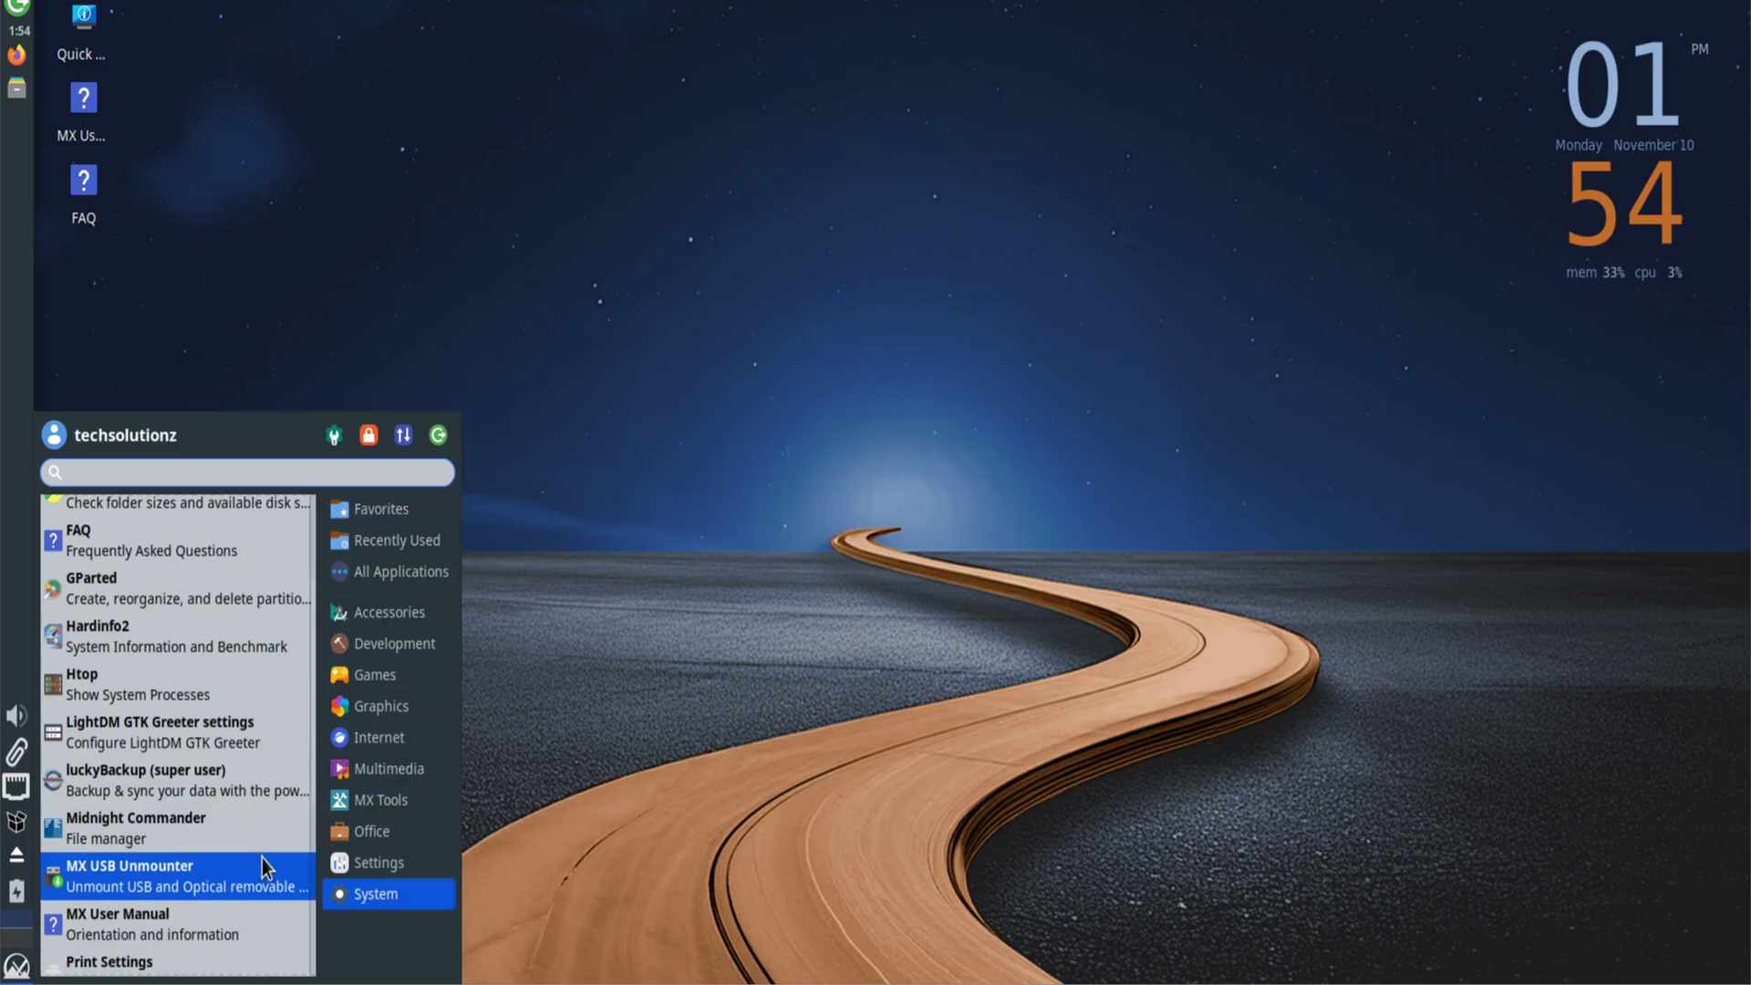
pyautogui.scroll(-3, 260, 857)
pyautogui.click(195, 571)
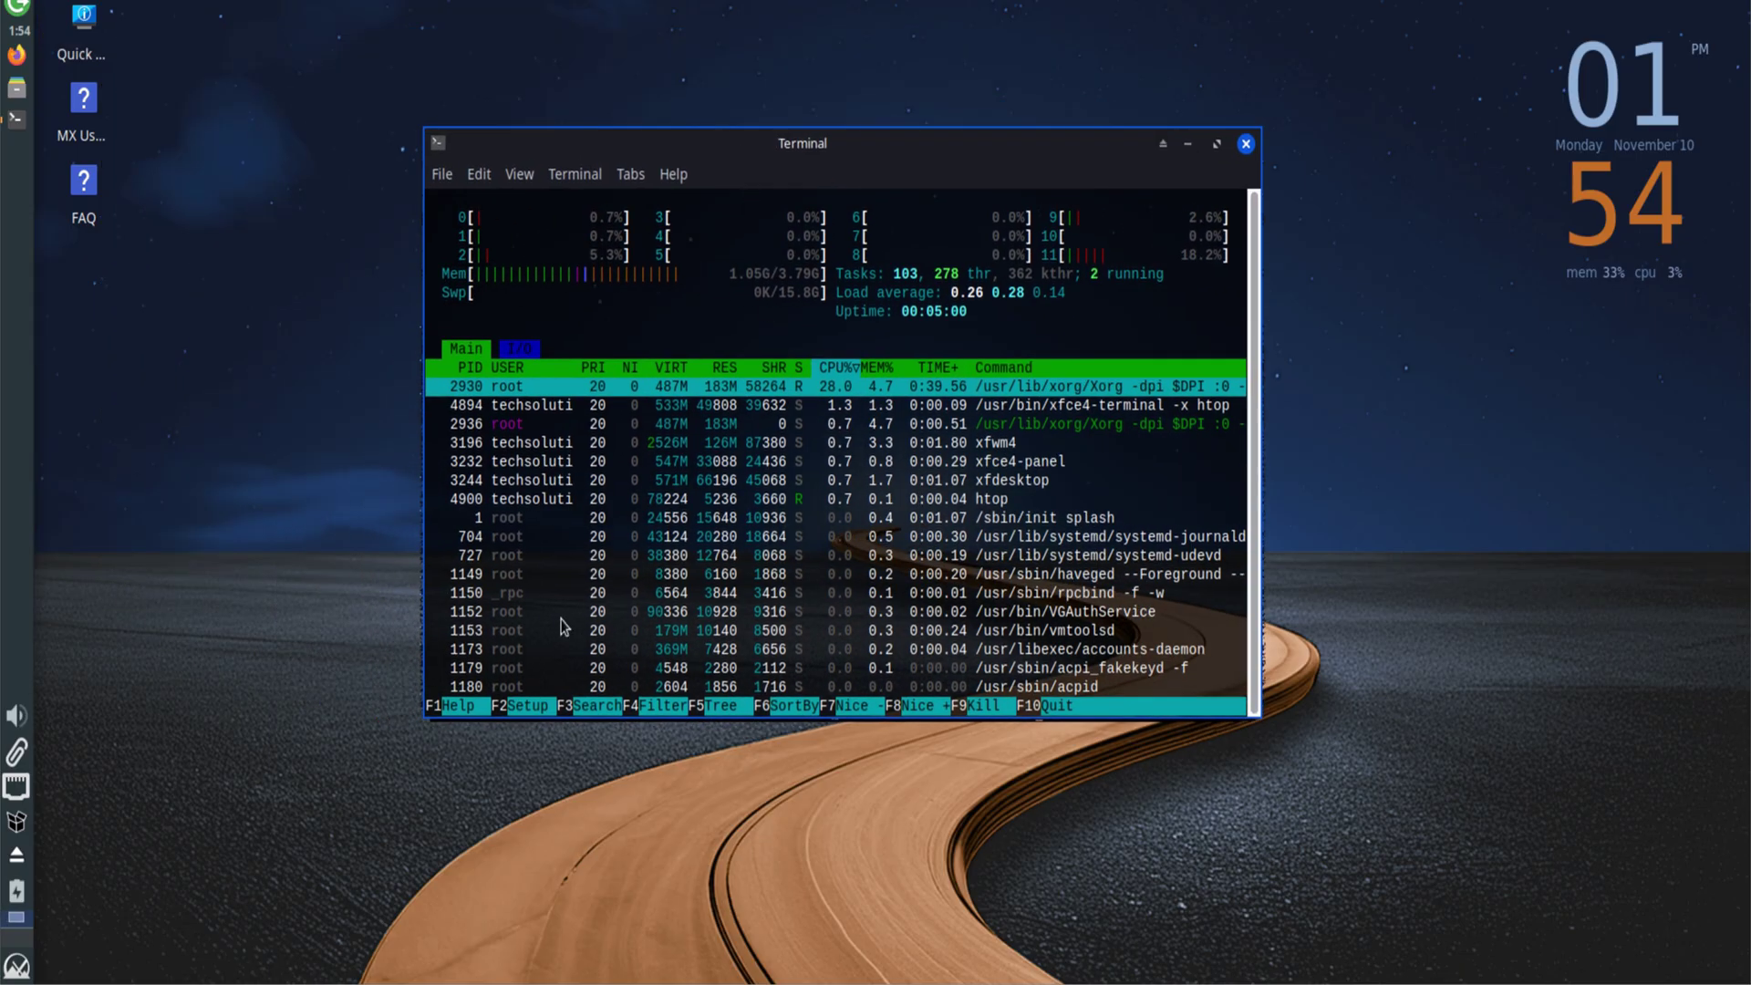
pyautogui.click(1246, 143)
# Step: Turn off the Conky desktop clock with Conky Toggle from the Whisker menu favourites
pyautogui.click(17, 965)
pyautogui.scroll(-1, 65, 914)
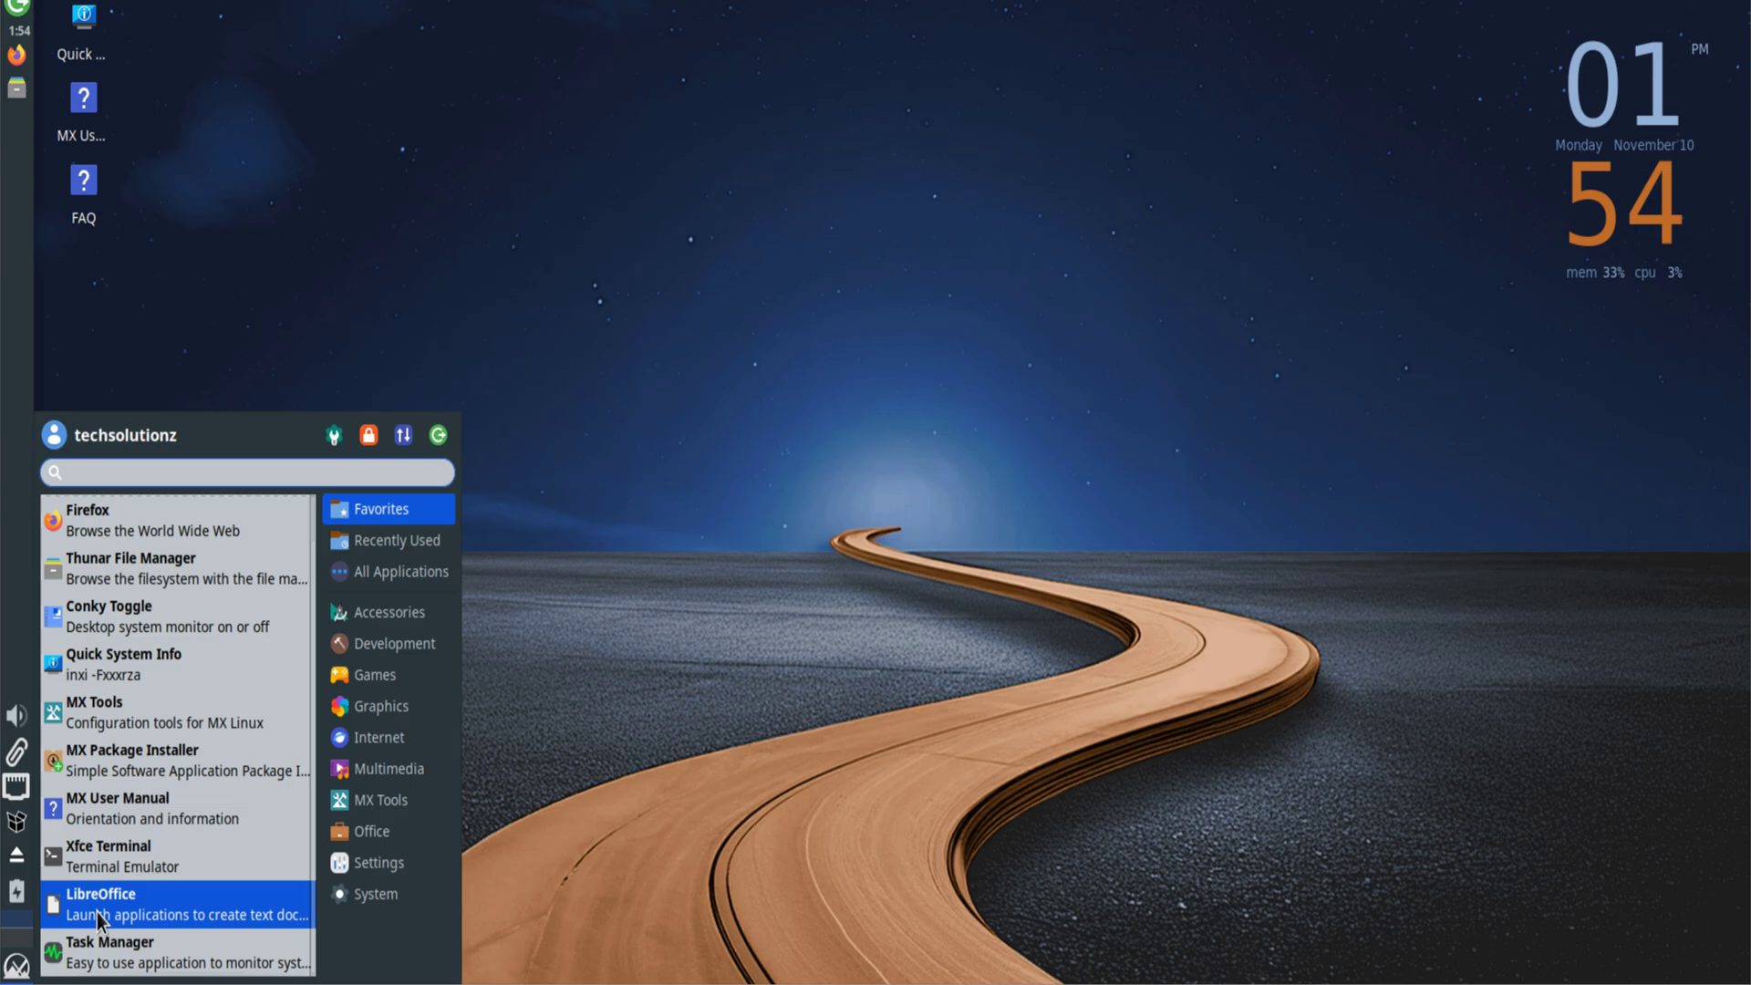
pyautogui.click(375, 894)
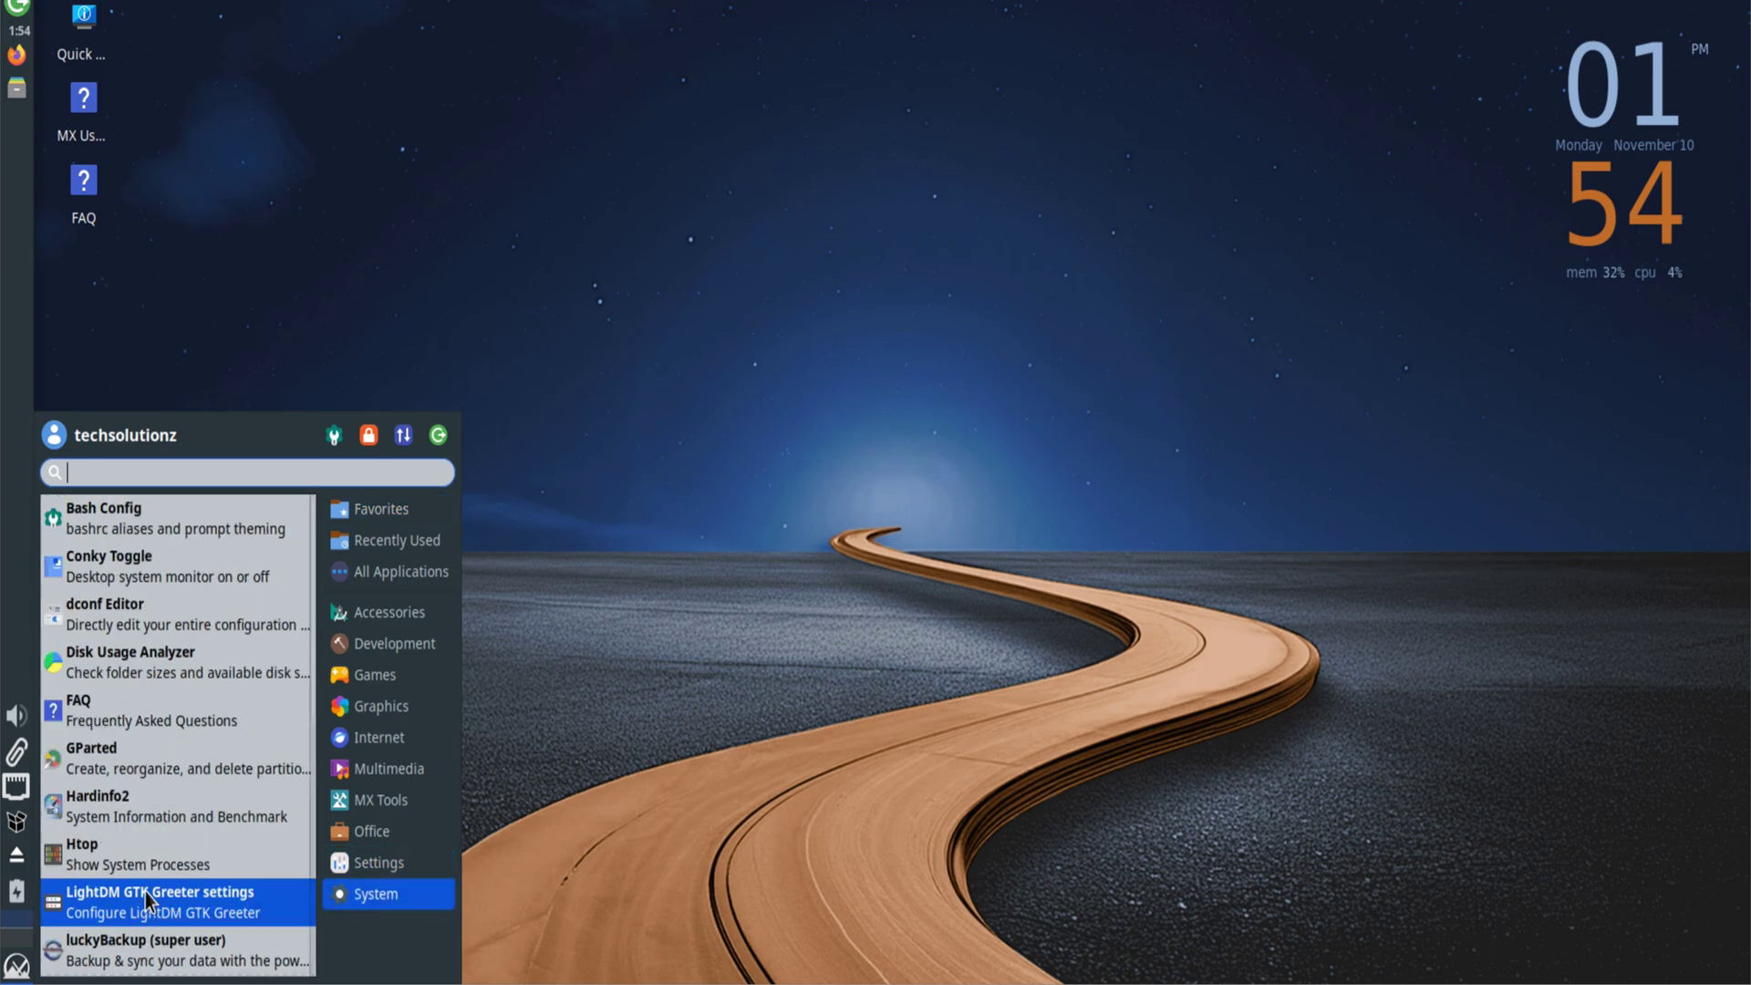
pyautogui.click(364, 612)
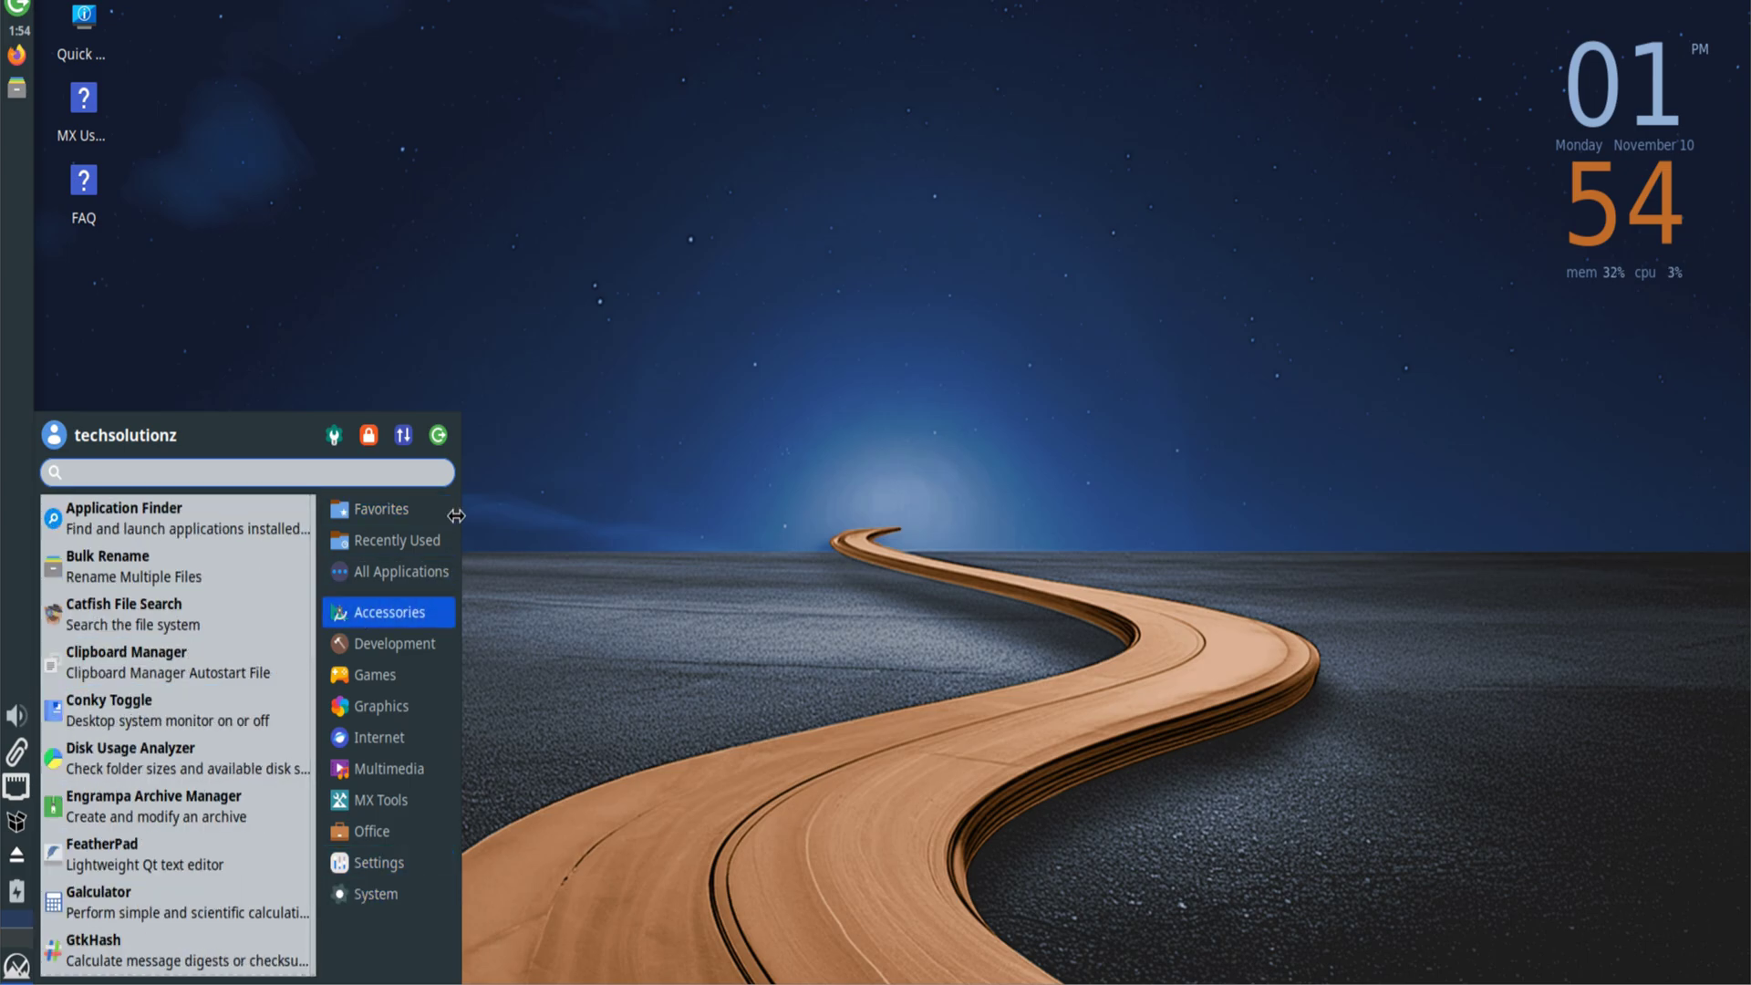
pyautogui.click(393, 520)
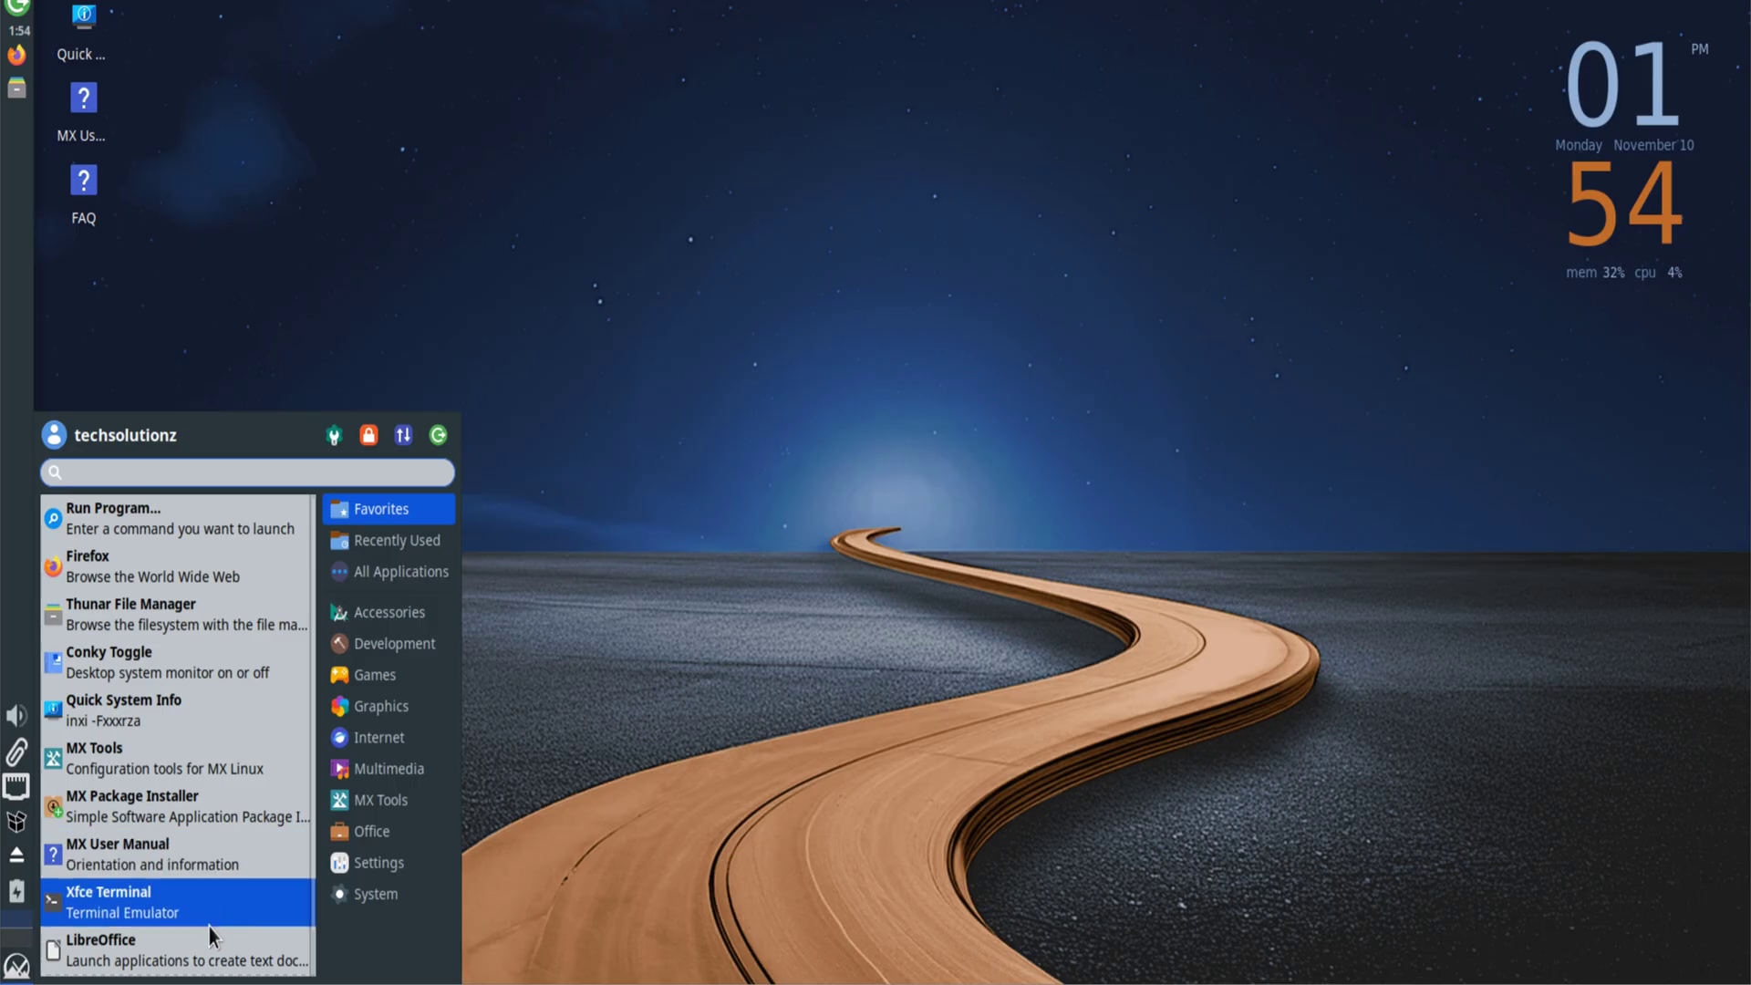
pyautogui.click(205, 655)
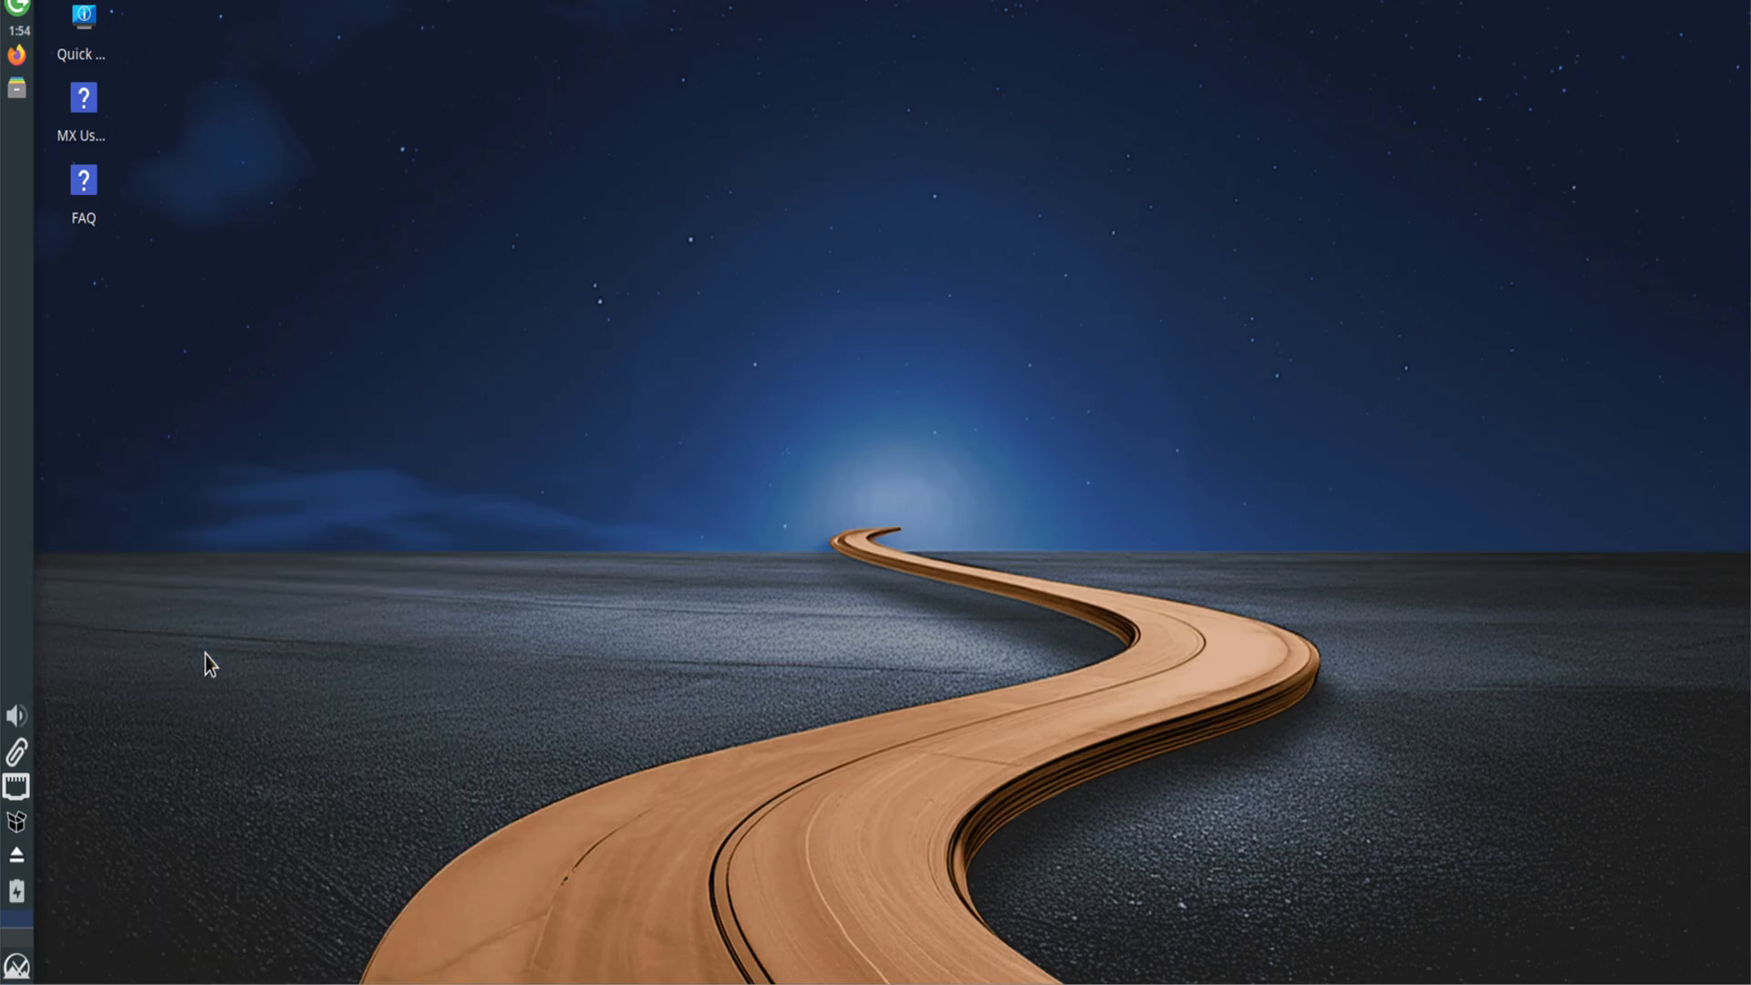